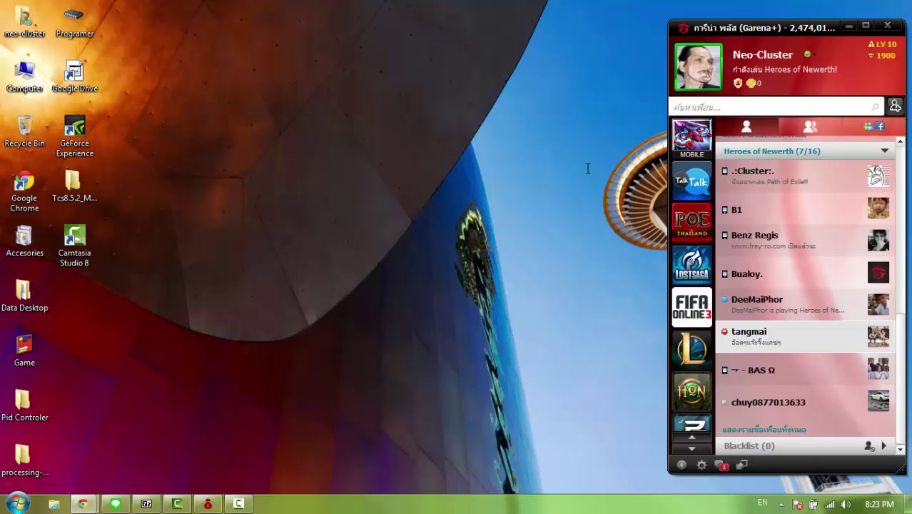
# - Switch to Chrome and open the XAMPP Installers and Downloads for Apache Friends result from the xampp Google search
pyautogui.click(84, 504)
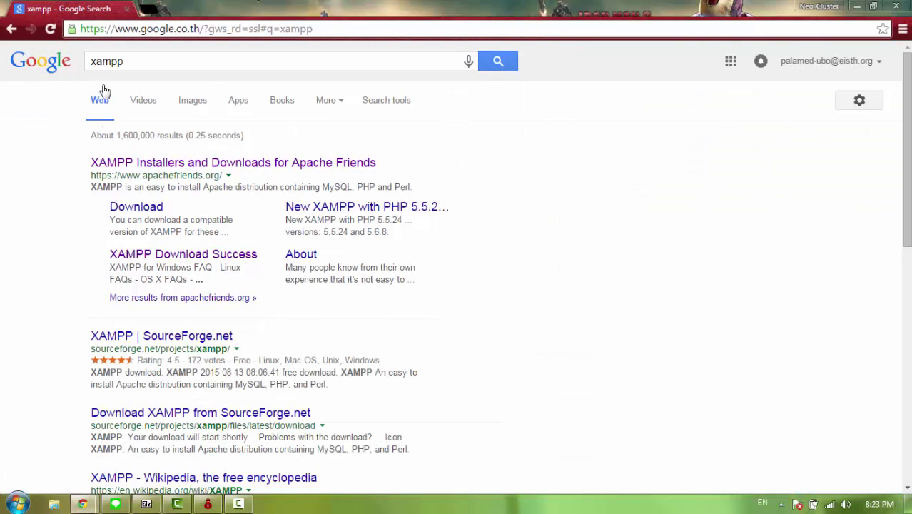
pyautogui.doubleClick(146, 59)
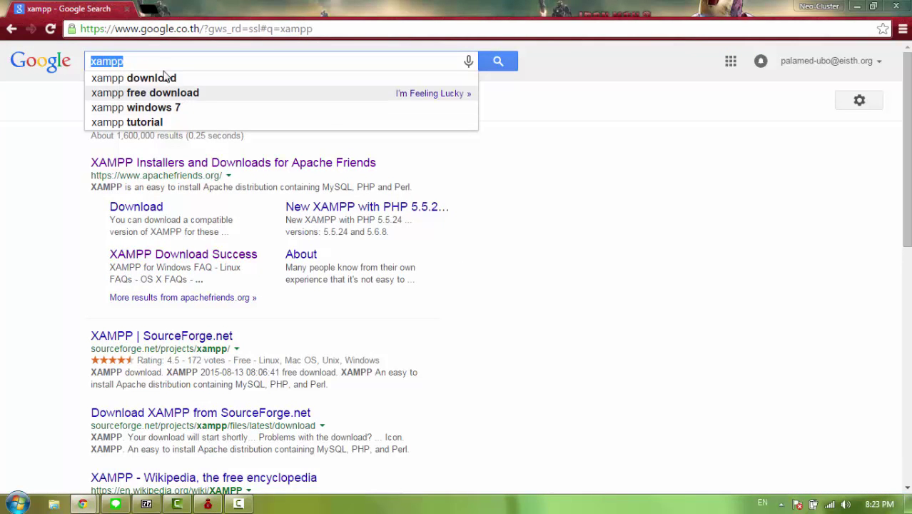
pyautogui.moveTo(131, 62); pyautogui.dragTo(87, 57)
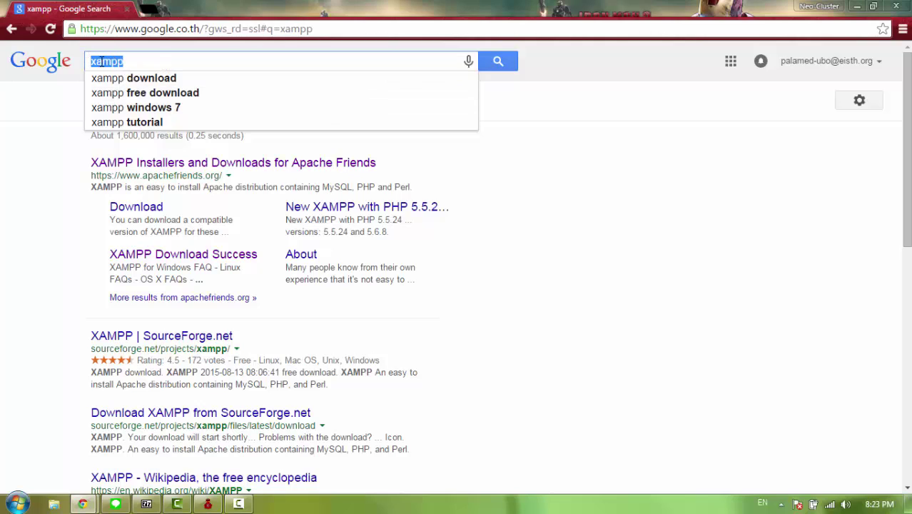
pyautogui.click(101, 61)
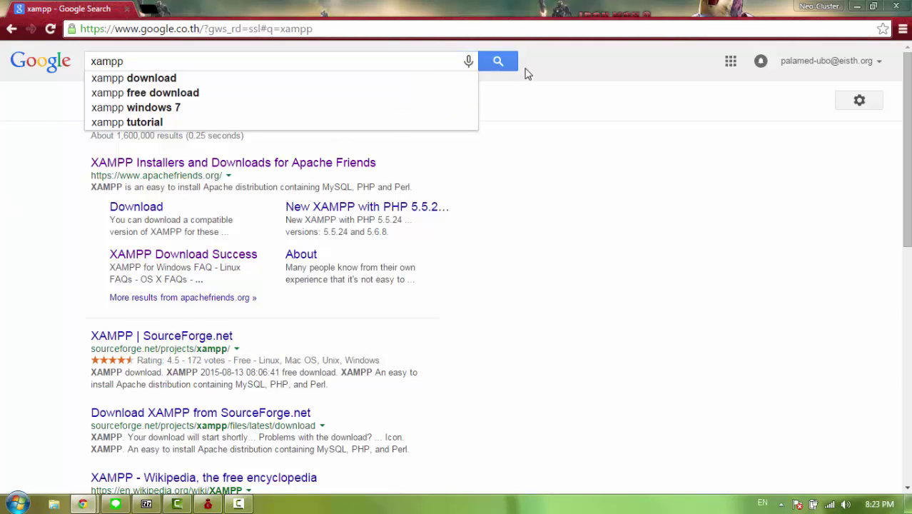
pyautogui.click(364, 234)
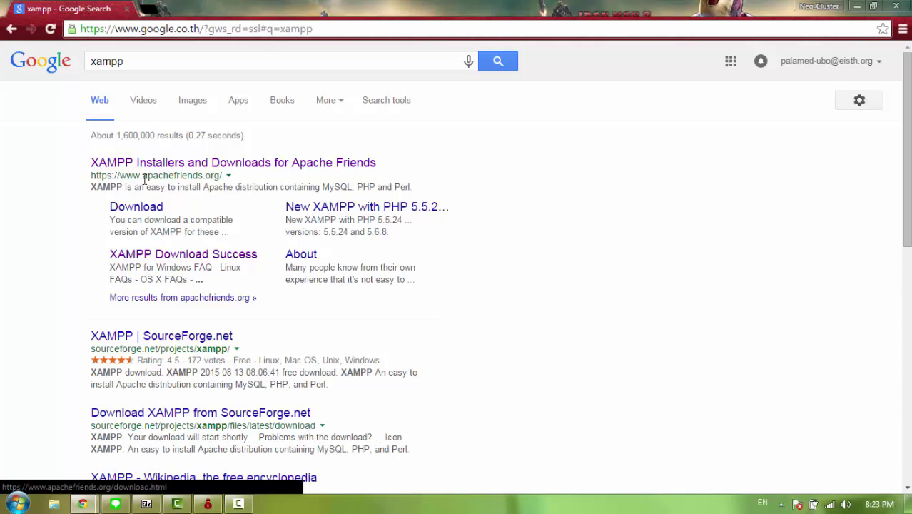
pyautogui.moveTo(143, 178); pyautogui.dragTo(204, 176)
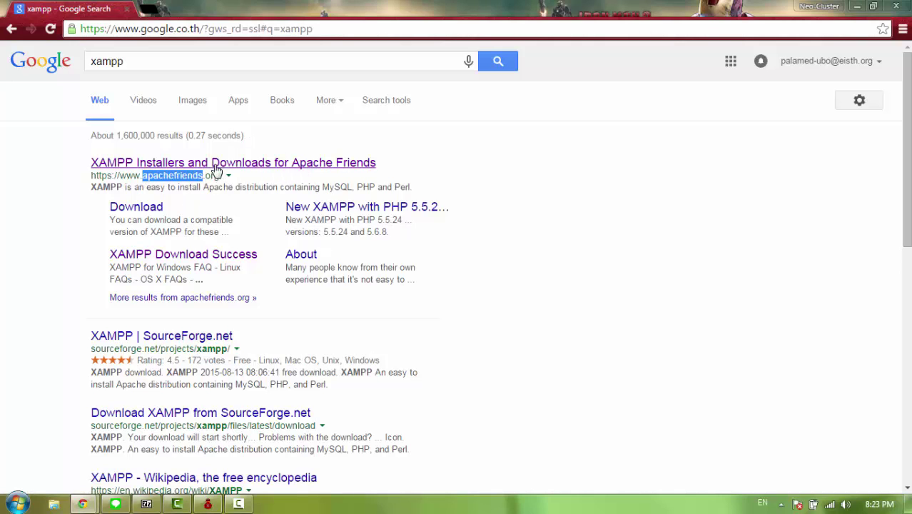
pyautogui.click(246, 170)
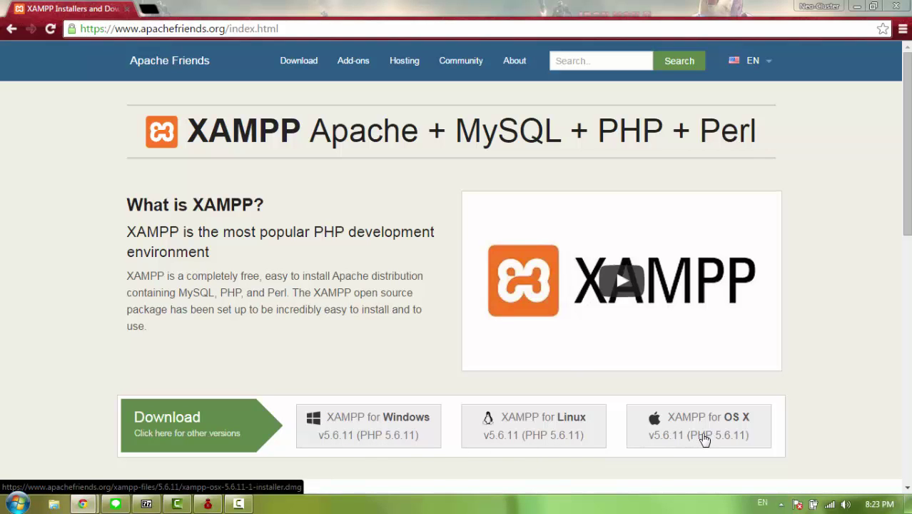
# - Download XAMPP for Windows v5.6.11 from the Apache Friends page and choose to keep the installer file
pyautogui.scroll(-6, 869, 271)
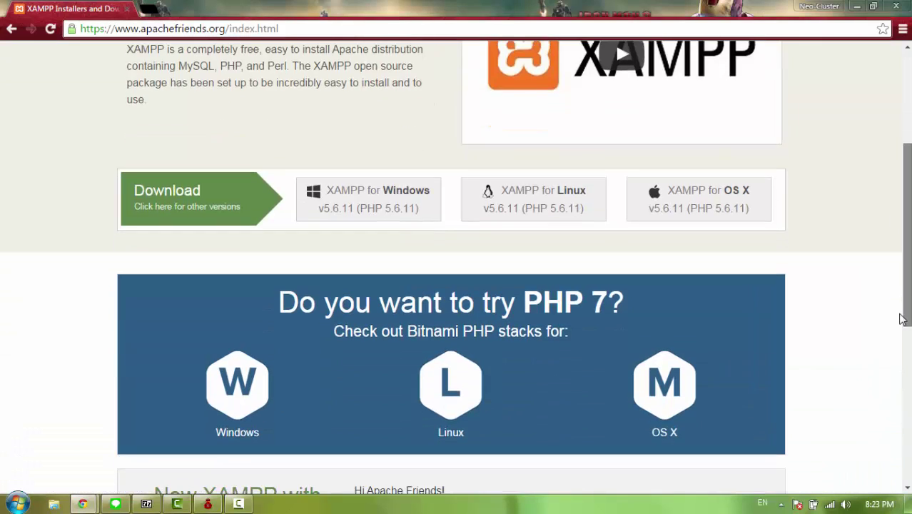
pyautogui.scroll(-2, 882, 457)
pyautogui.scroll(7, 868, 321)
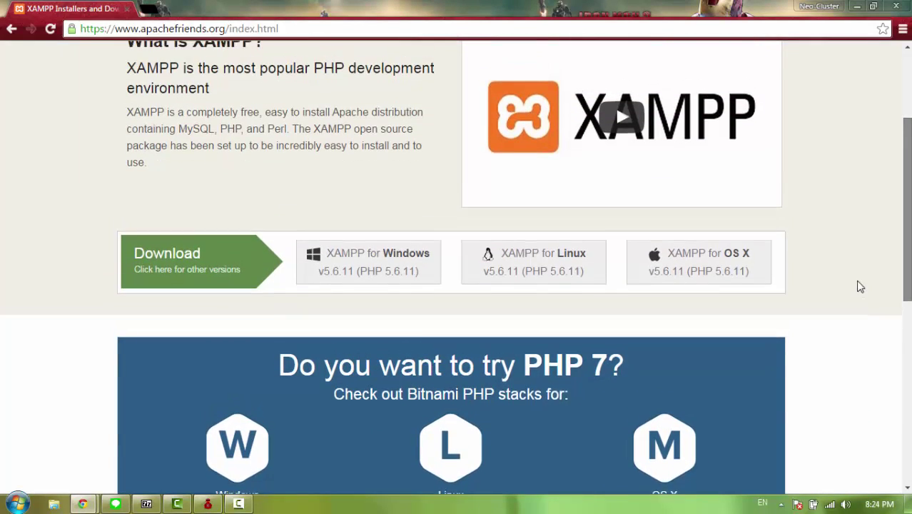
pyautogui.scroll(2, 853, 247)
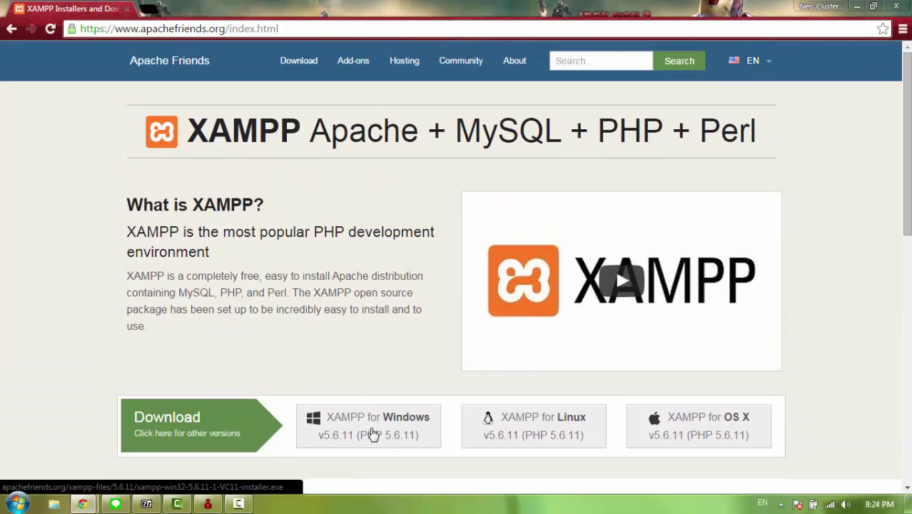
pyautogui.click(353, 426)
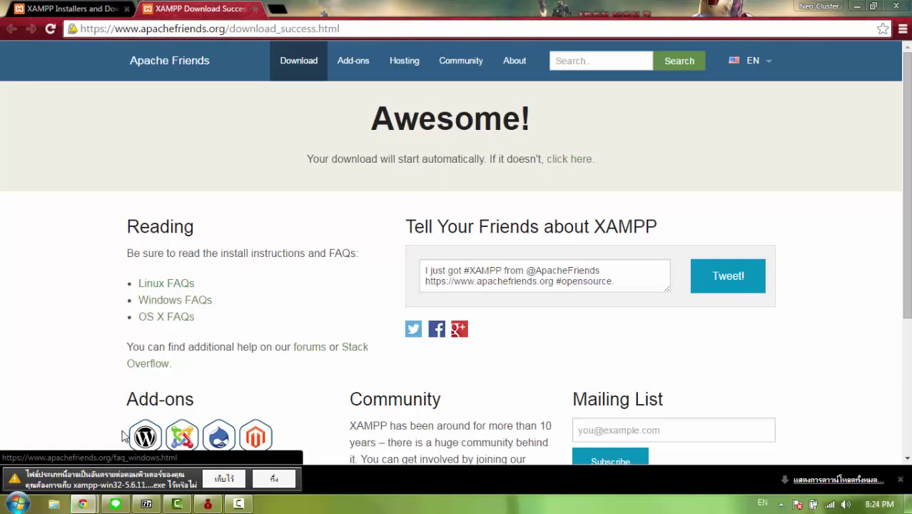
pyautogui.click(224, 479)
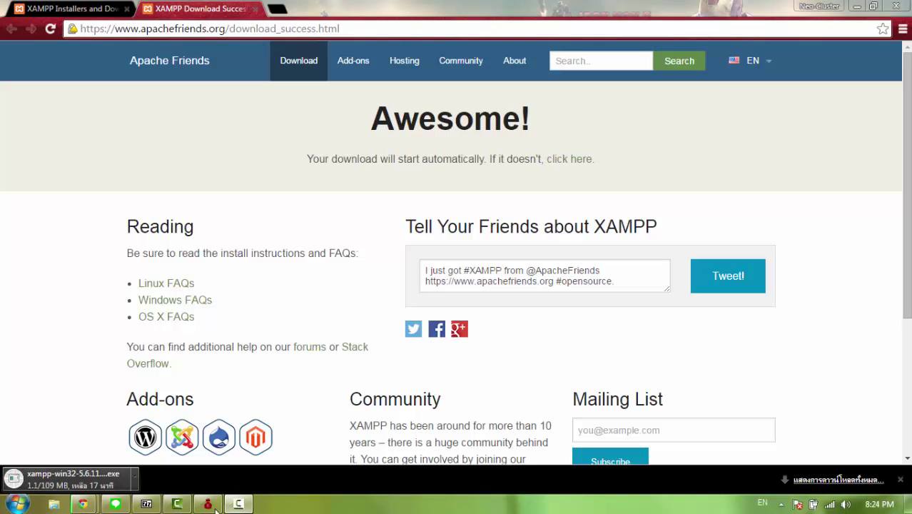
# - Bring up the 7-Zip window showing the Keygen-TSZ.rar archive and close it
pyautogui.click(147, 504)
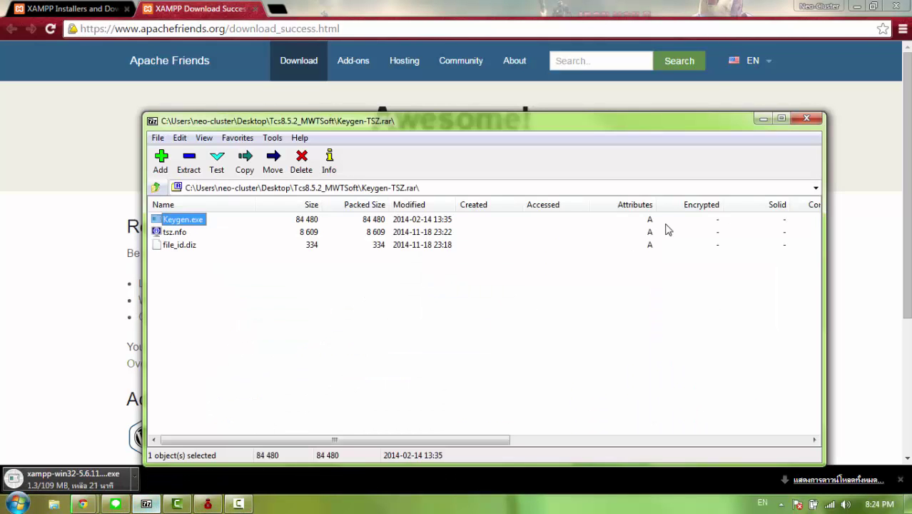
pyautogui.click(806, 119)
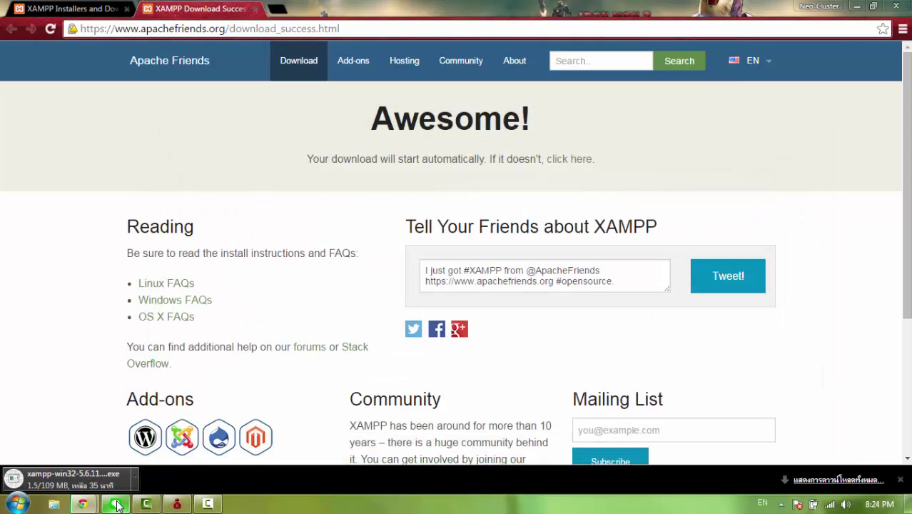
pyautogui.moveTo(118, 505)
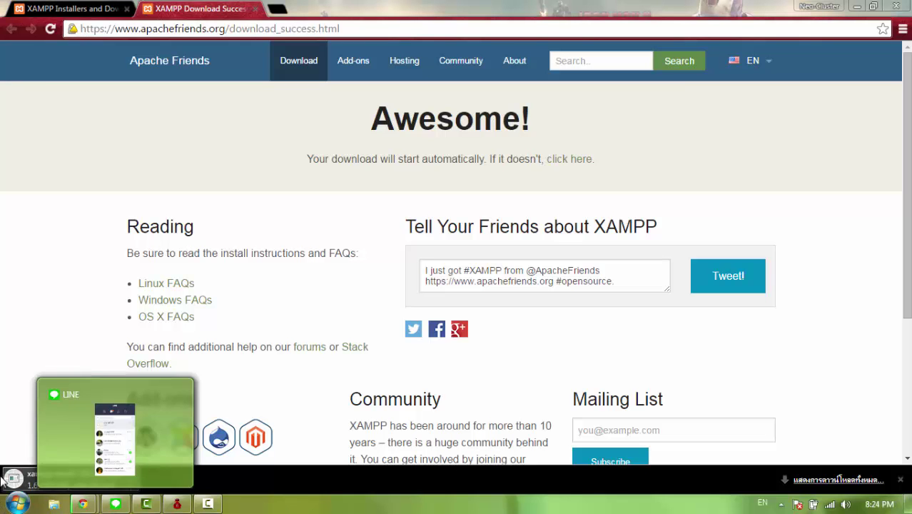
# - Uninstall the existing XAMPP and all of its modules through Programs and Features in the Control Panel
pyautogui.press('super')
pyautogui.click(206, 332)
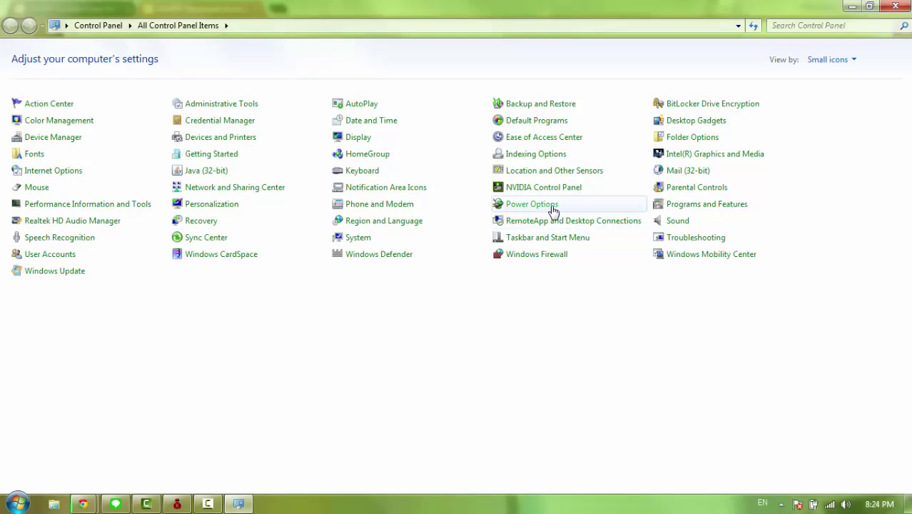
pyautogui.click(688, 204)
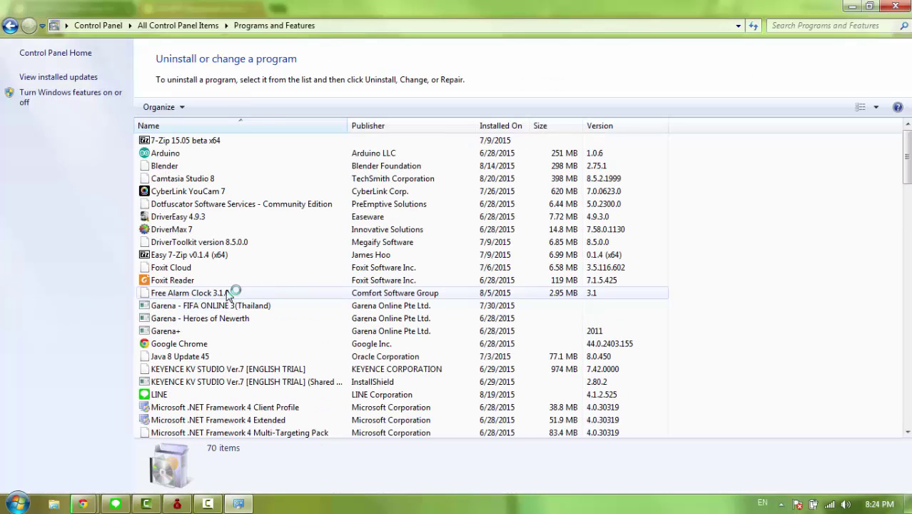
pyautogui.click(233, 291)
pyautogui.scroll(-15, 235, 357)
pyautogui.scroll(-10, 236, 362)
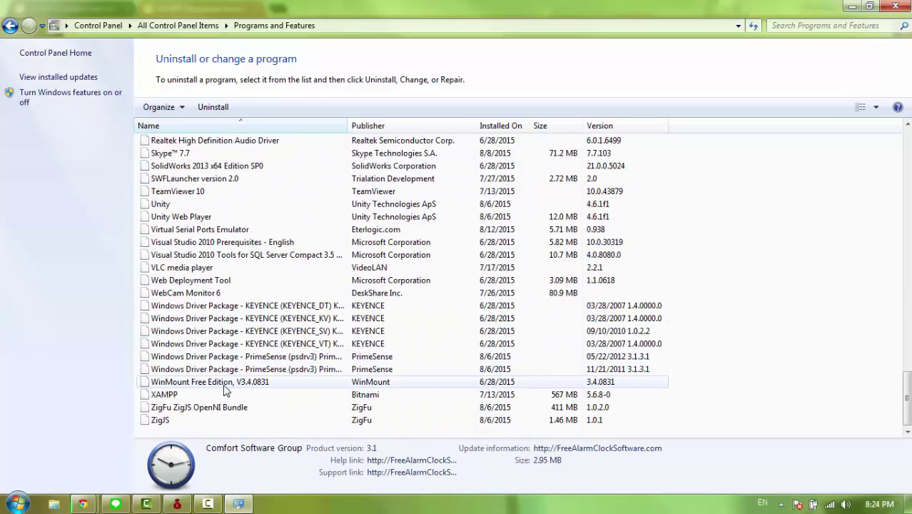
pyautogui.click(230, 396)
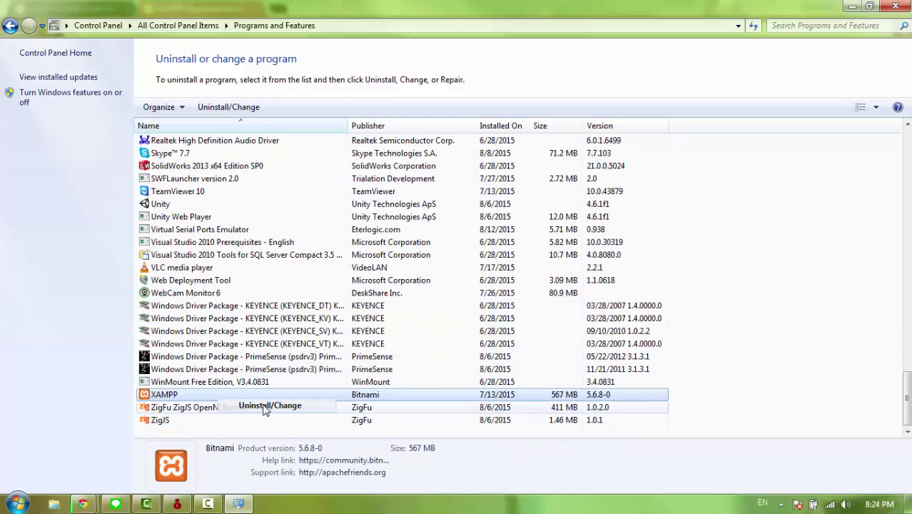
pyautogui.click(236, 406)
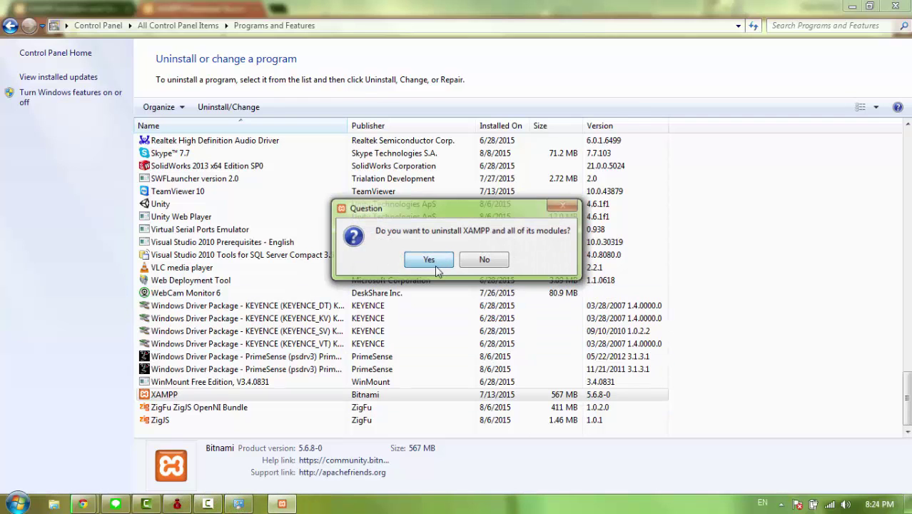
pyautogui.click(430, 260)
pyautogui.click(428, 257)
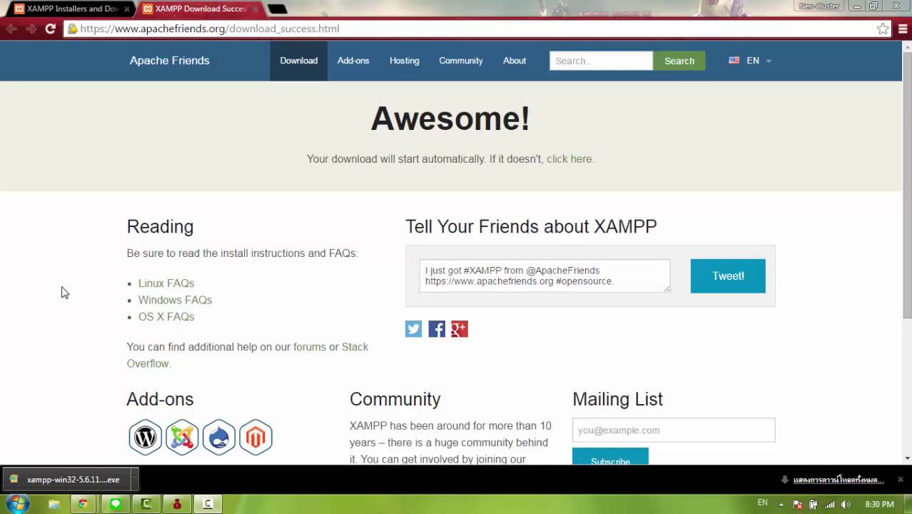
# - Launch the downloaded XAMPP installer and minimize the Chrome, Camtasia Studio and Garena+ windows
pyautogui.click(99, 480)
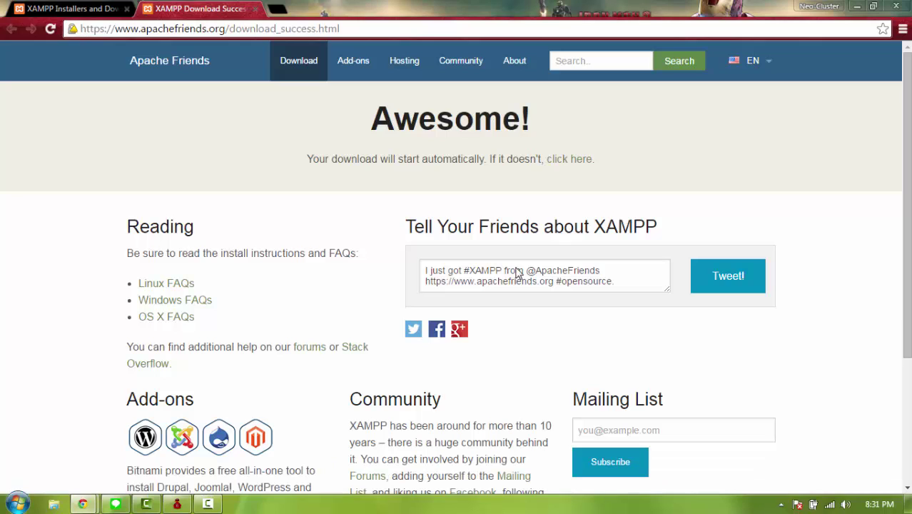
pyautogui.click(858, 8)
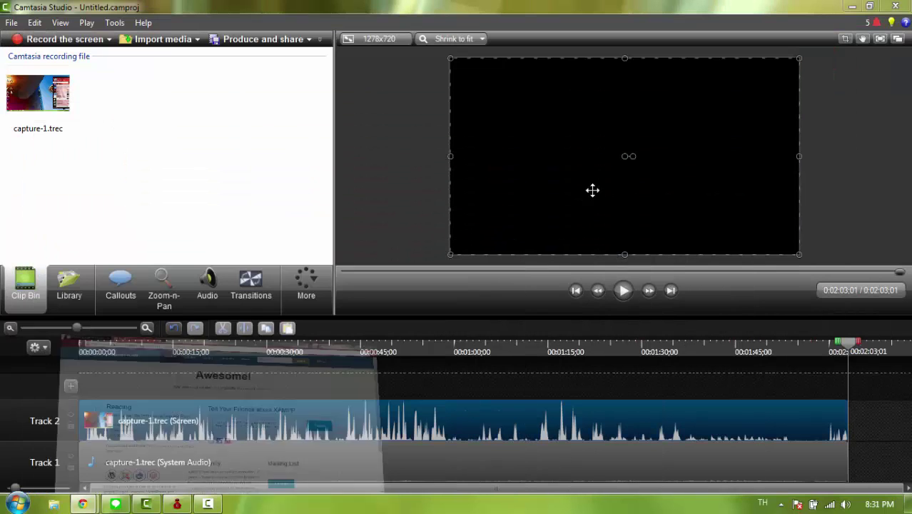
pyautogui.click(855, 5)
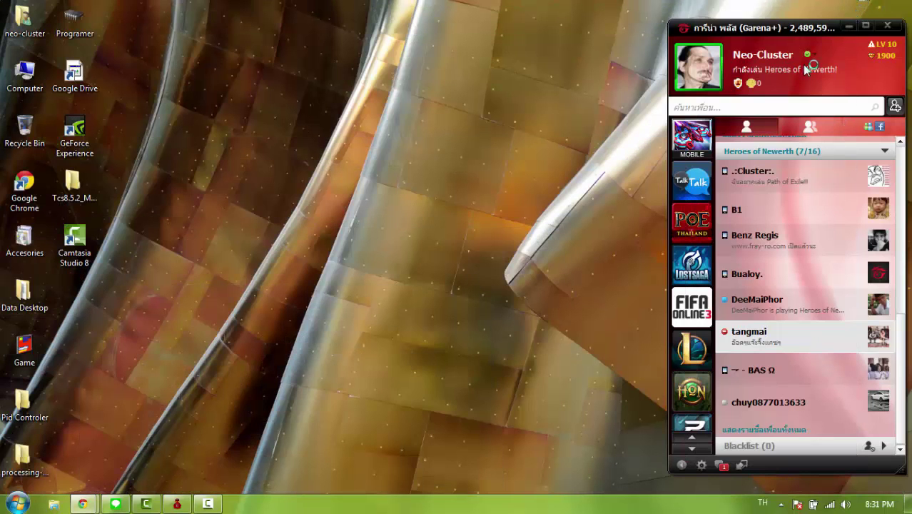
pyautogui.click(849, 26)
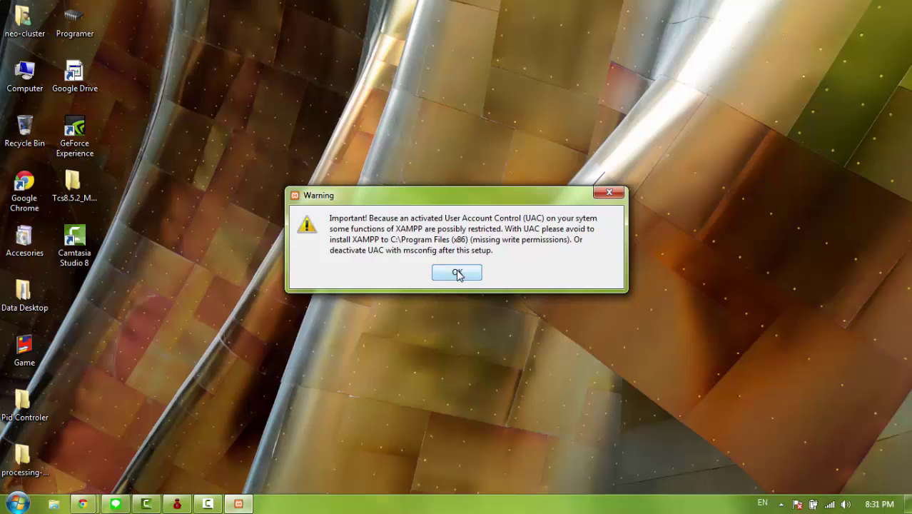
# - Acknowledge the User Account Control warning and advance the XAMPP setup wizard with all components selected
pyautogui.click(457, 274)
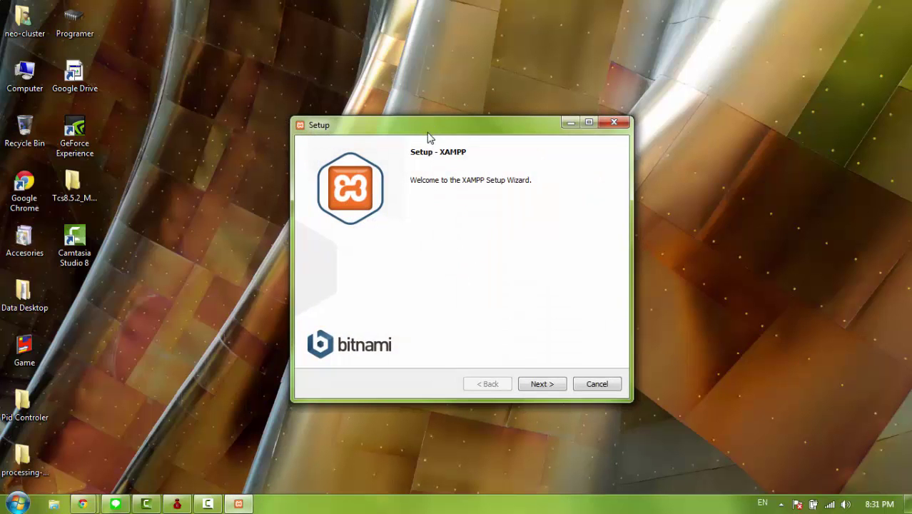
pyautogui.moveTo(429, 135); pyautogui.dragTo(444, 118)
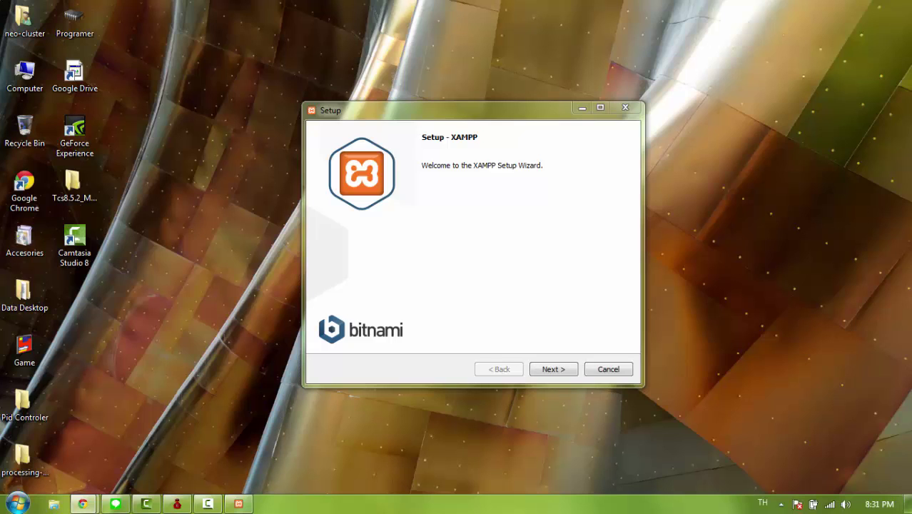
pyautogui.click(431, 258)
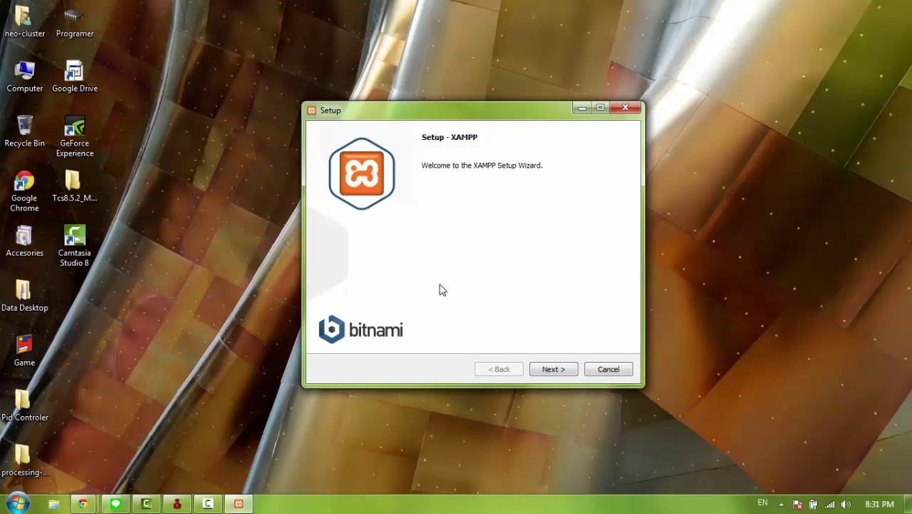
pyautogui.click(555, 370)
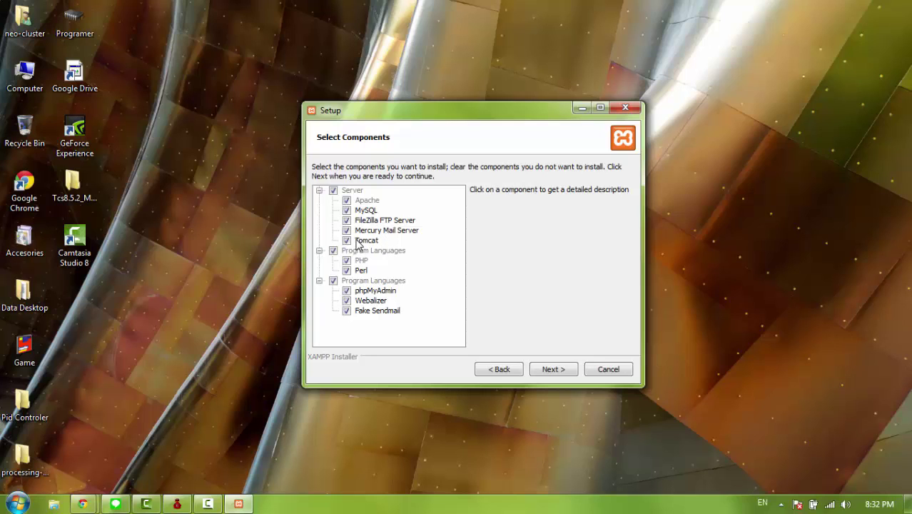
pyautogui.click(558, 371)
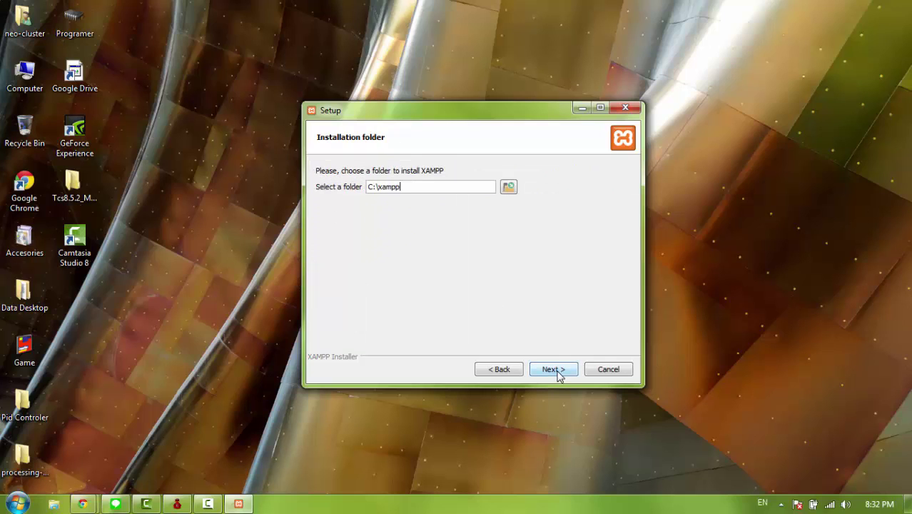
# - Examine the proposed installation folder path in the XAMPP setup
pyautogui.doubleClick(419, 188)
pyautogui.moveTo(361, 193); pyautogui.dragTo(383, 188)
pyautogui.moveTo(458, 192); pyautogui.dragTo(360, 190)
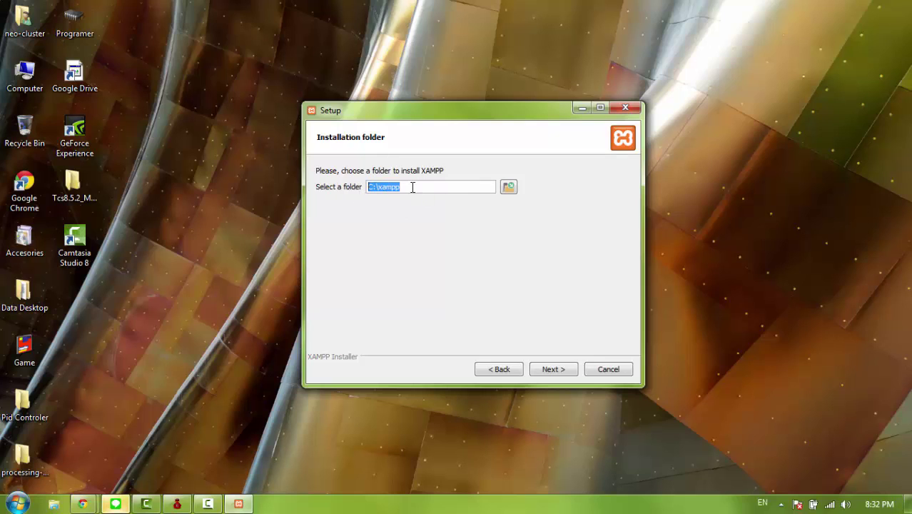
pyautogui.moveTo(402, 186); pyautogui.dragTo(328, 195)
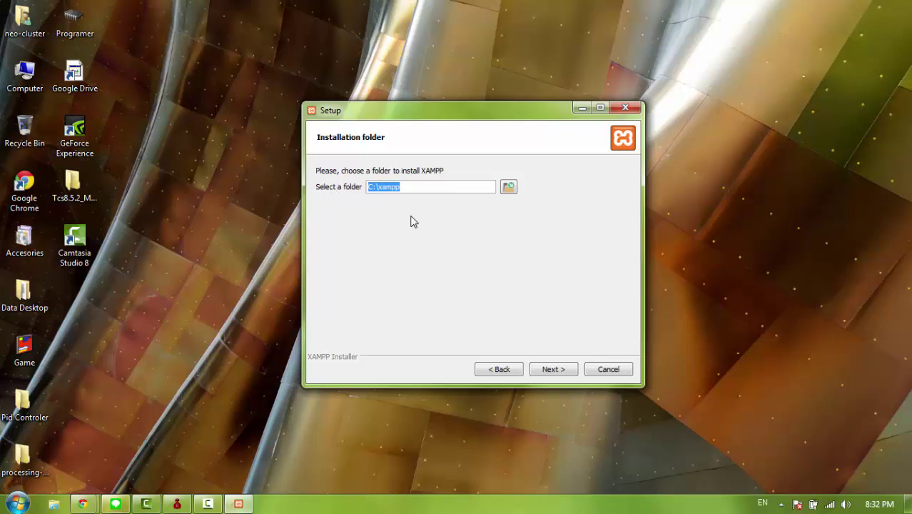
pyautogui.click(408, 187)
pyautogui.moveTo(407, 187); pyautogui.dragTo(374, 188)
pyautogui.click(475, 188)
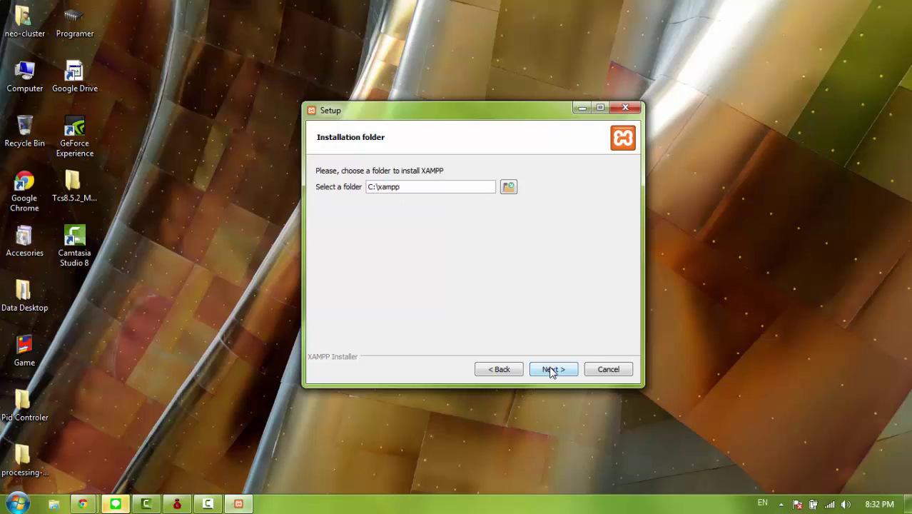
pyautogui.moveTo(396, 188); pyautogui.dragTo(324, 196)
pyautogui.click(425, 186)
pyautogui.moveTo(407, 188); pyautogui.dragTo(265, 194)
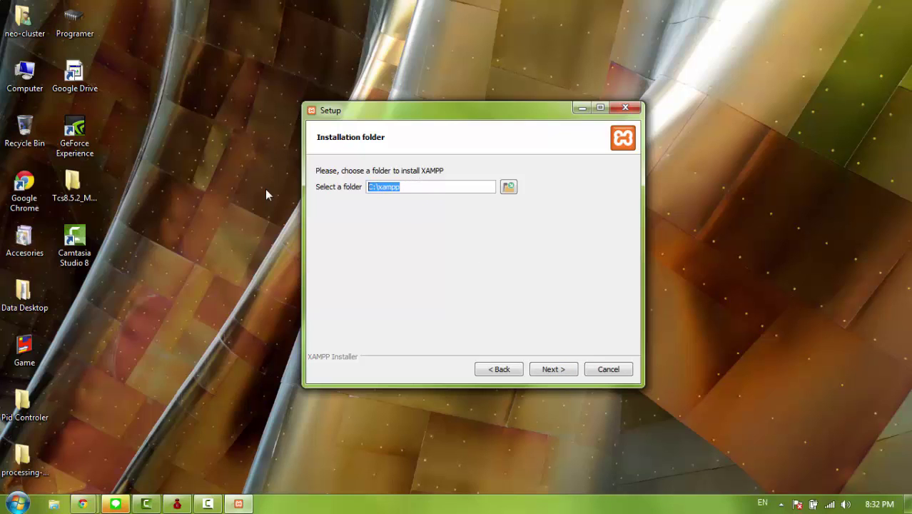
# - Try to continue the XAMPP setup with C:\xampp as the installation folder and dismiss the warnings
pyautogui.click(550, 373)
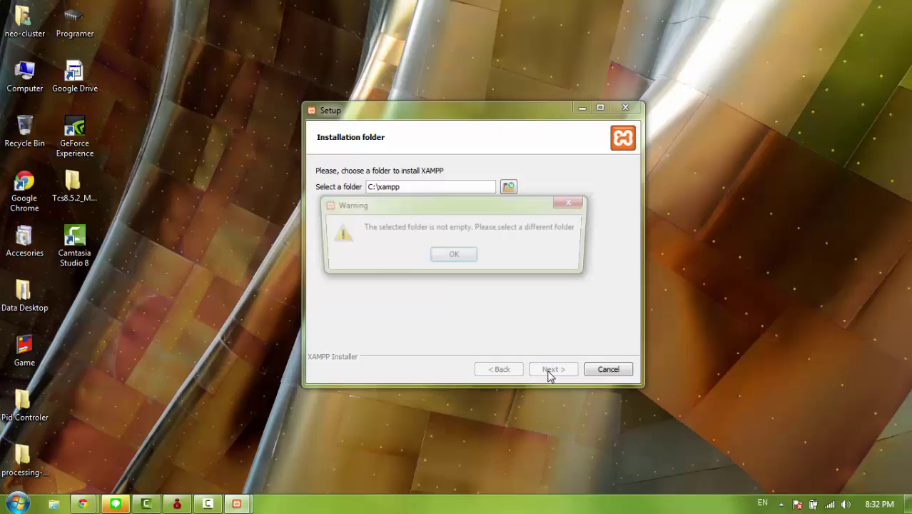
pyautogui.click(457, 260)
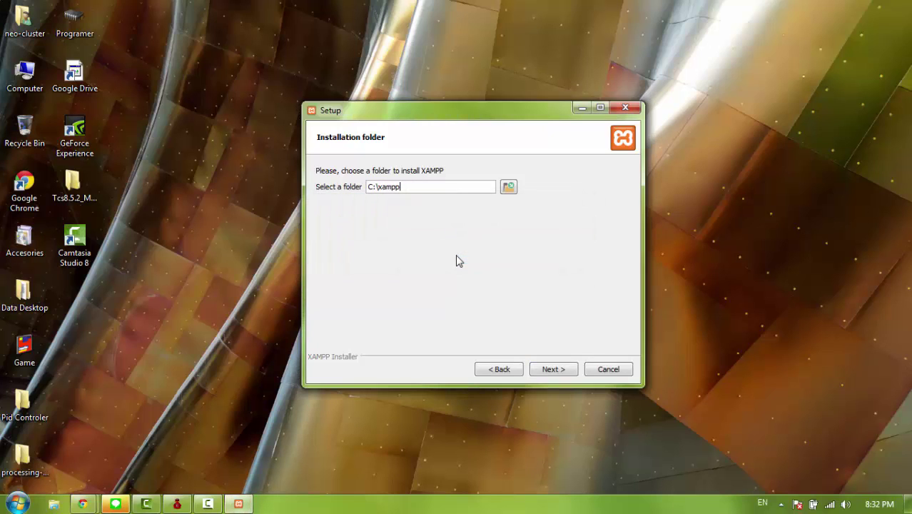
pyautogui.click(566, 372)
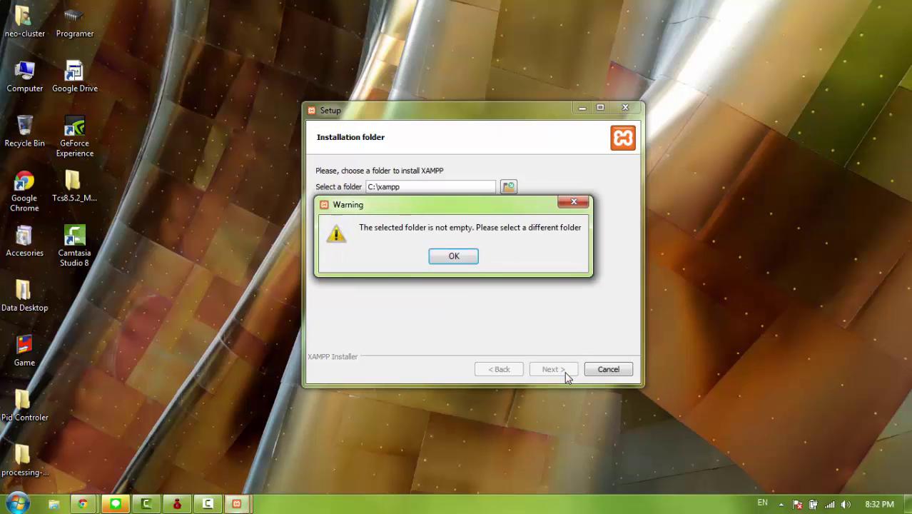
pyautogui.click(454, 257)
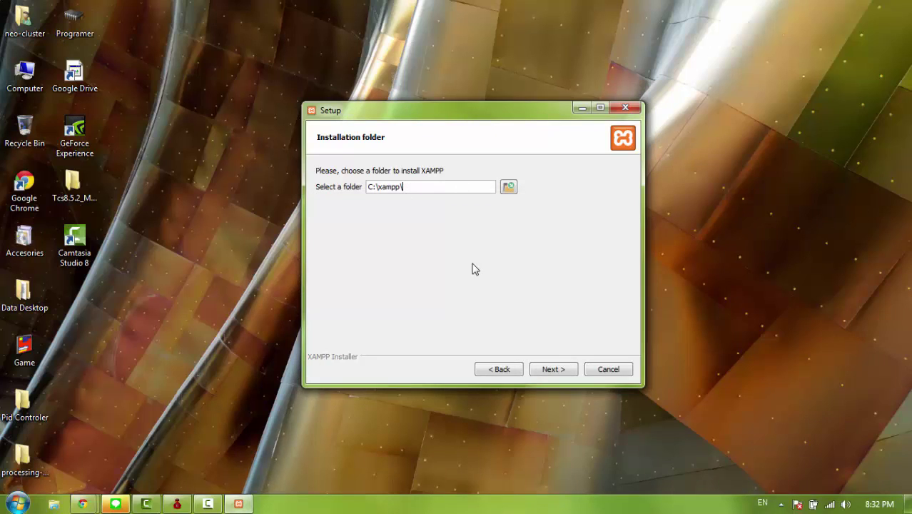
pyautogui.click(554, 369)
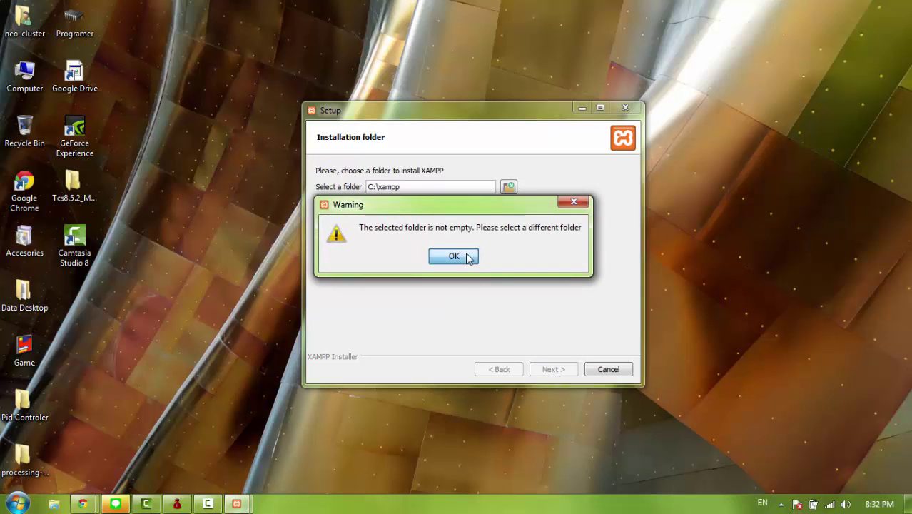
pyautogui.click(468, 258)
# - Delete the leftover xampp folder from Local Disk (C:), moving it to the Recycle Bin
pyautogui.doubleClick(24, 73)
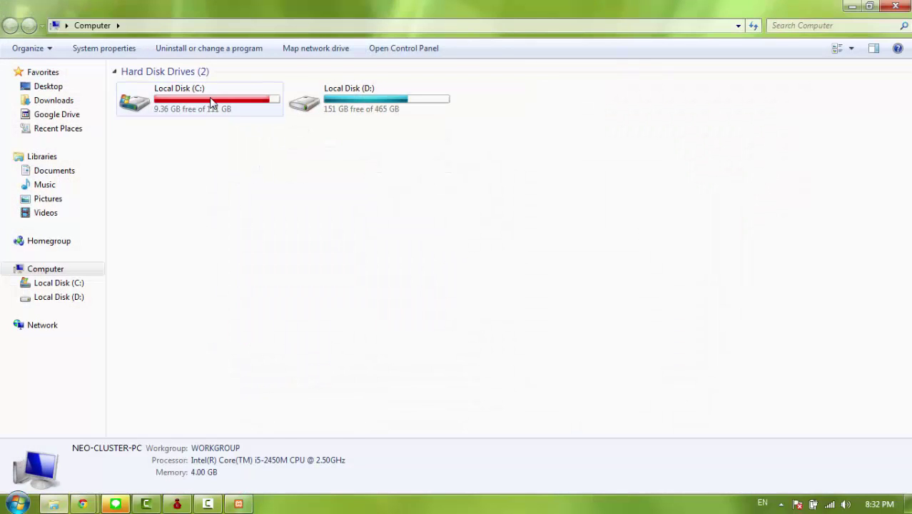
pyautogui.doubleClick(211, 103)
pyautogui.doubleClick(193, 295)
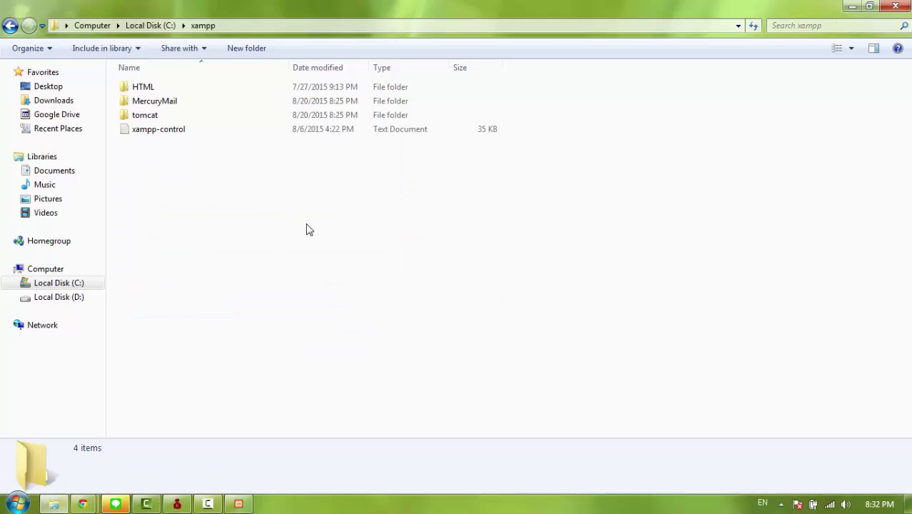
pyautogui.click(147, 26)
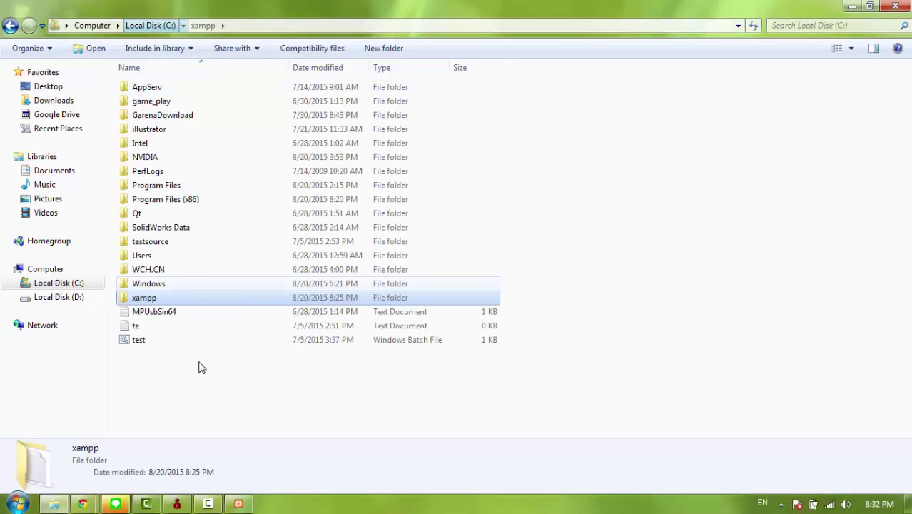
pyautogui.click(177, 326)
pyautogui.click(175, 298)
pyautogui.press('Delete')
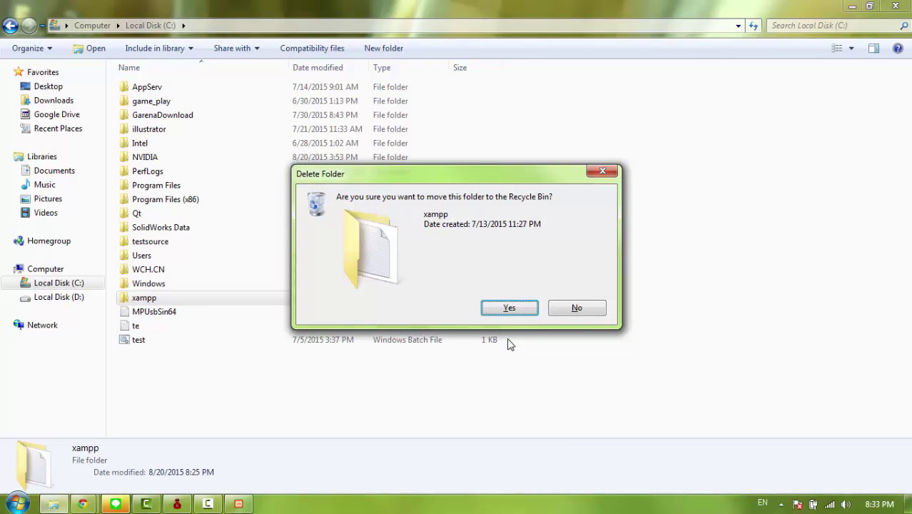
pyautogui.click(522, 309)
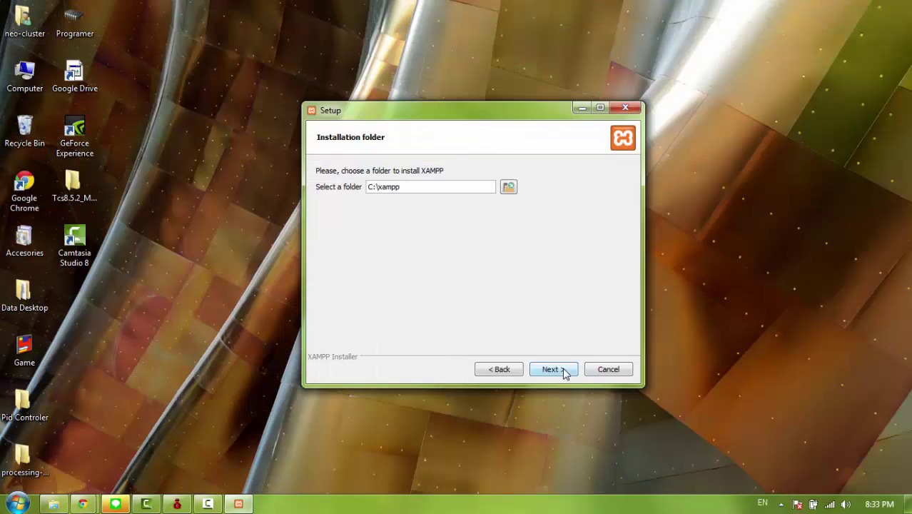
# - Accept C:\xampp as the installation folder, disable Learn more about Bitnami for XAMPP, and start the installation
pyautogui.click(559, 372)
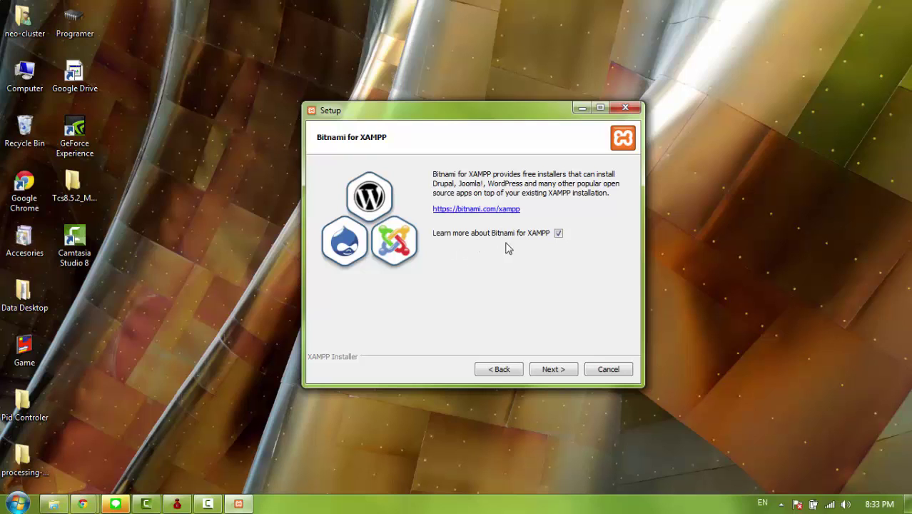
pyautogui.click(559, 234)
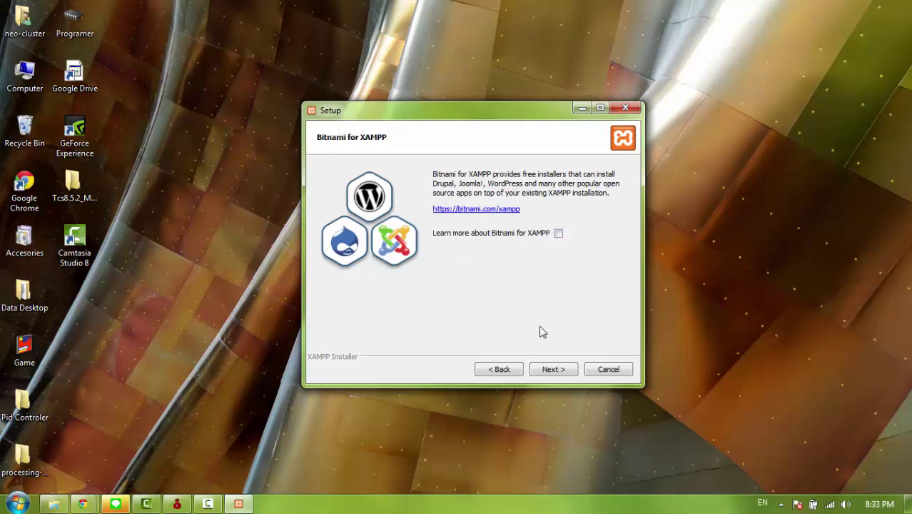
pyautogui.click(558, 233)
pyautogui.click(558, 233)
pyautogui.click(550, 371)
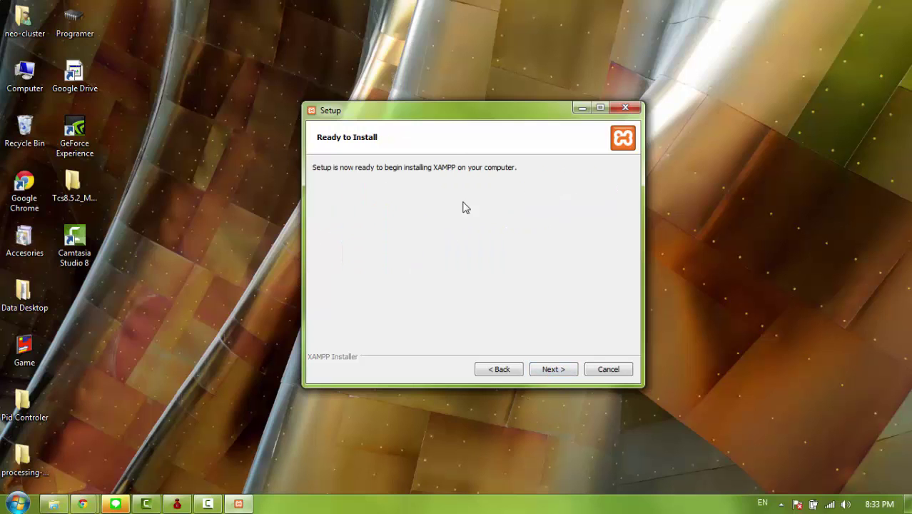
pyautogui.click(560, 368)
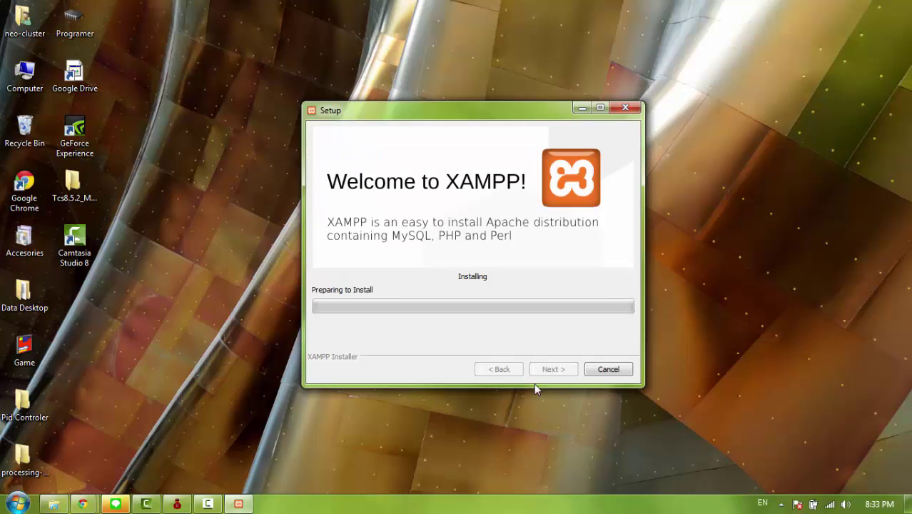
# - Bring up the LINE window, move it aside, close it and return to the XAMPP setup
pyautogui.click(115, 504)
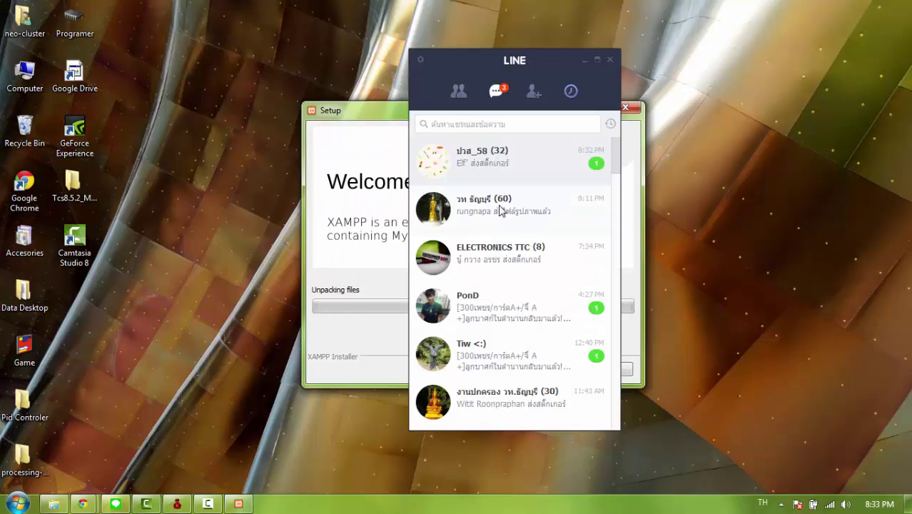
pyautogui.moveTo(491, 66); pyautogui.dragTo(139, 108)
pyautogui.press('Escape')
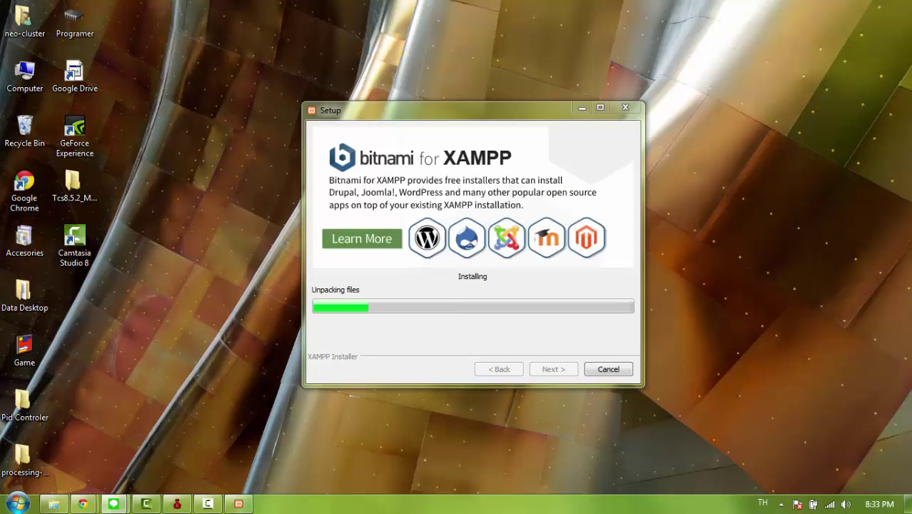
pyautogui.click(349, 139)
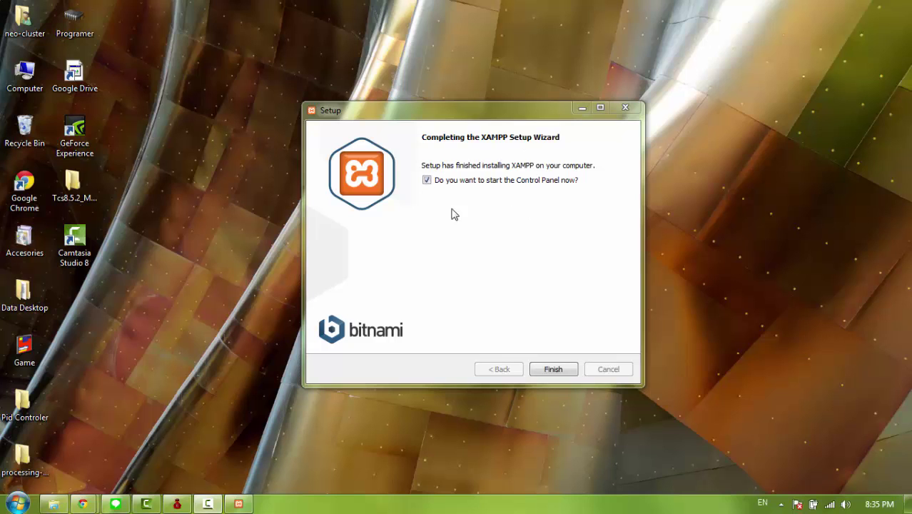
# - Finish the XAMPP setup wizard with the option to start the Control Panel enabled
pyautogui.moveTo(454, 114)
pyautogui.mouseDown()
pyautogui.moveTo(434, 118)
pyautogui.moveTo(464, 113)
pyautogui.mouseUp()
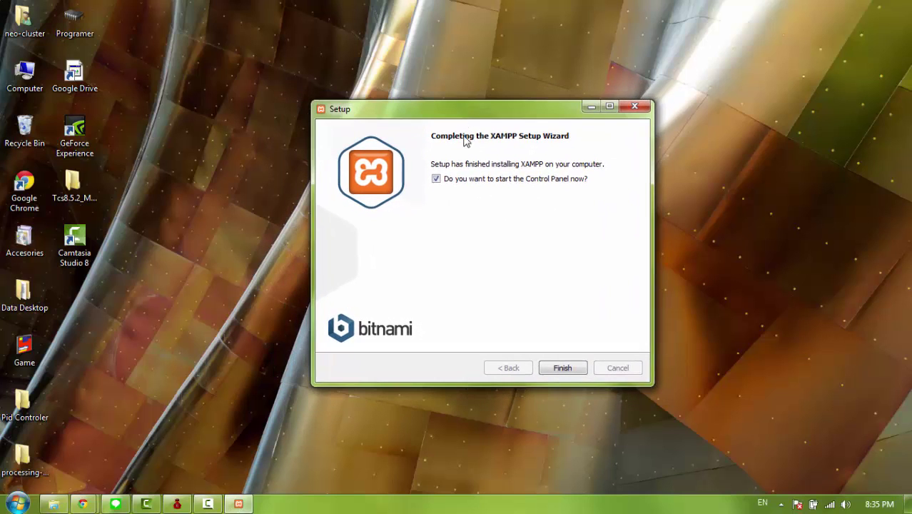
pyautogui.click(436, 181)
pyautogui.click(436, 180)
pyautogui.click(563, 368)
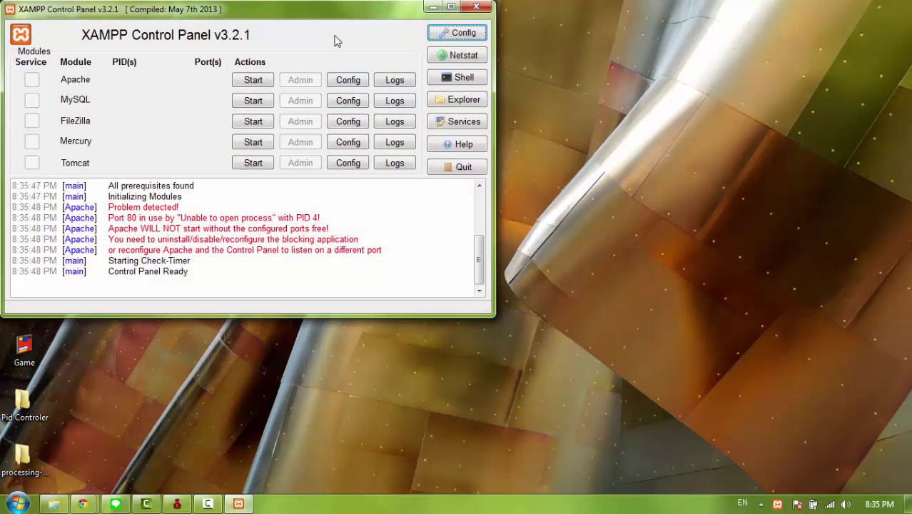
# - Center the XAMPP Control Panel window, try to start Apache, and start the MySQL and FileZilla modules
pyautogui.moveTo(314, 20); pyautogui.dragTo(533, 117)
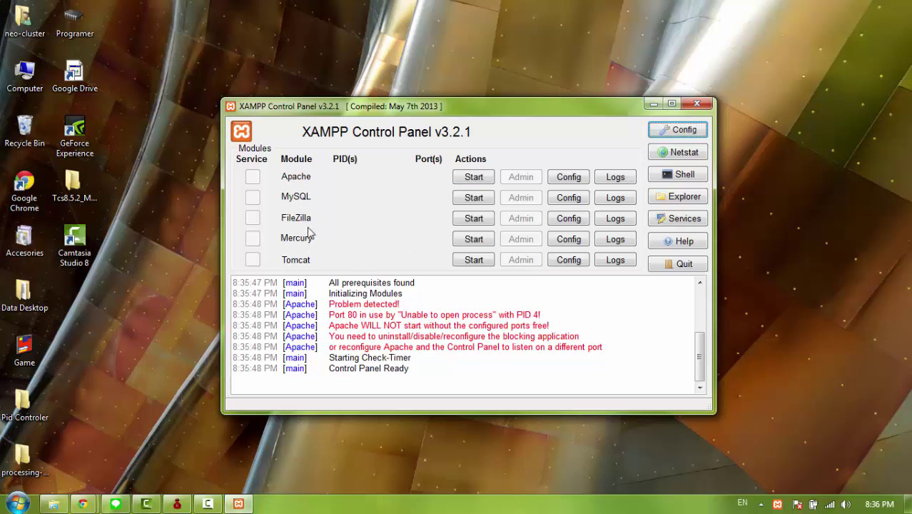
pyautogui.click(471, 179)
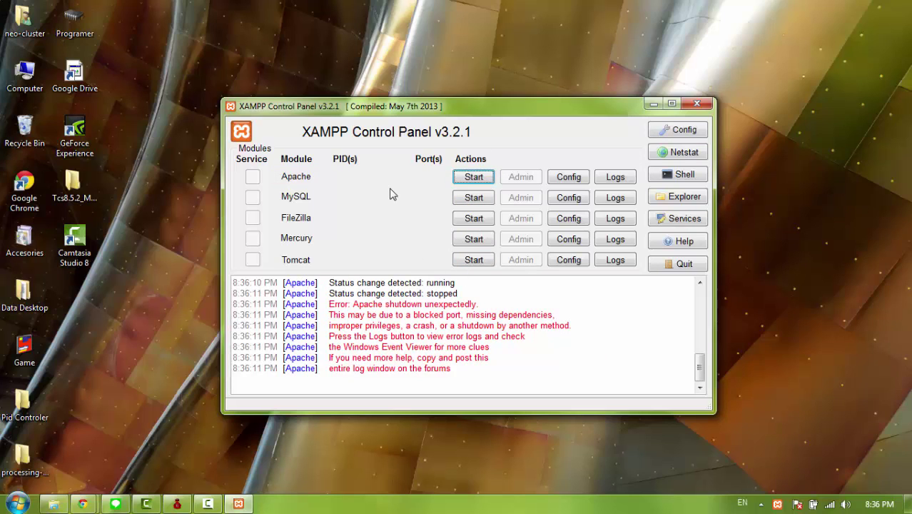
pyautogui.click(472, 200)
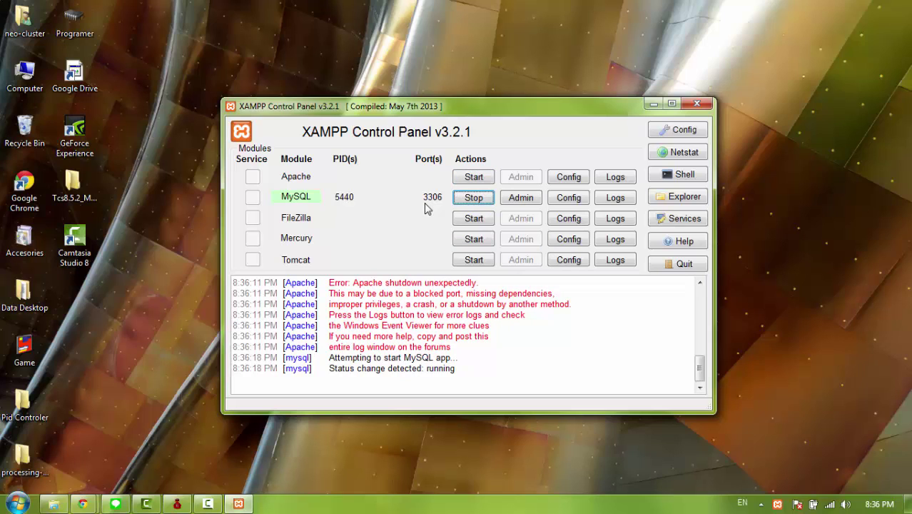
pyautogui.click(476, 221)
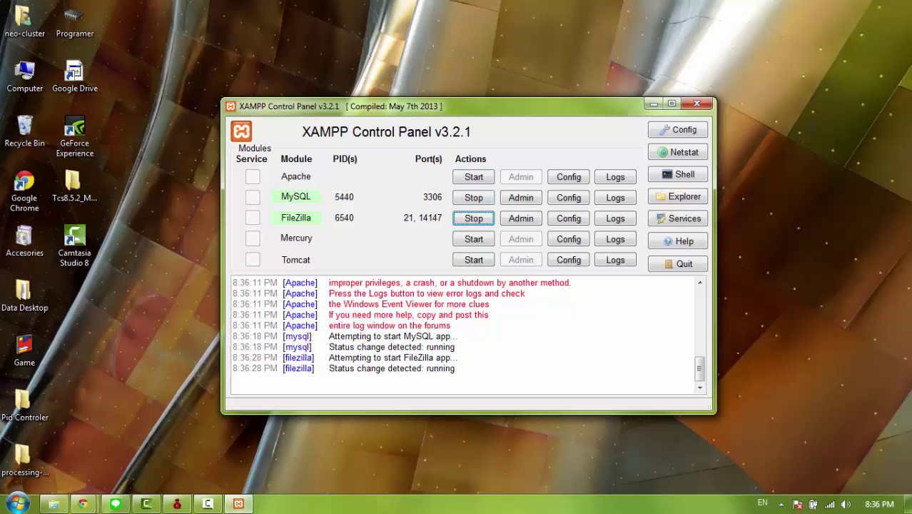
pyautogui.hotkey('alt', 'shift')
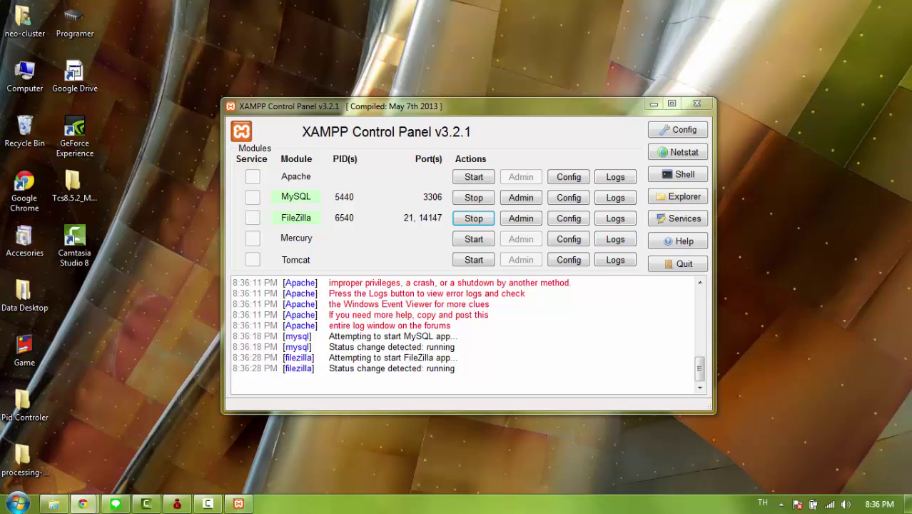
pyautogui.click(83, 504)
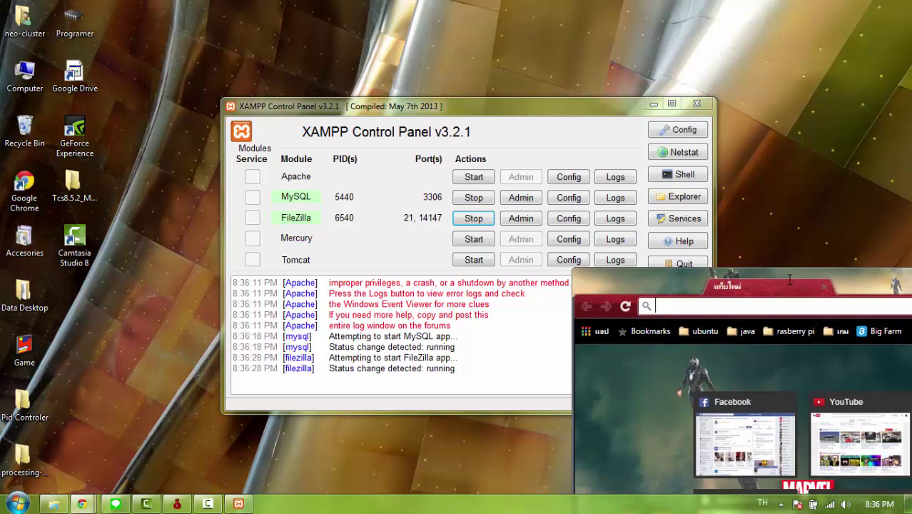
pyautogui.moveTo(911, 297); pyautogui.dragTo(571, 1)
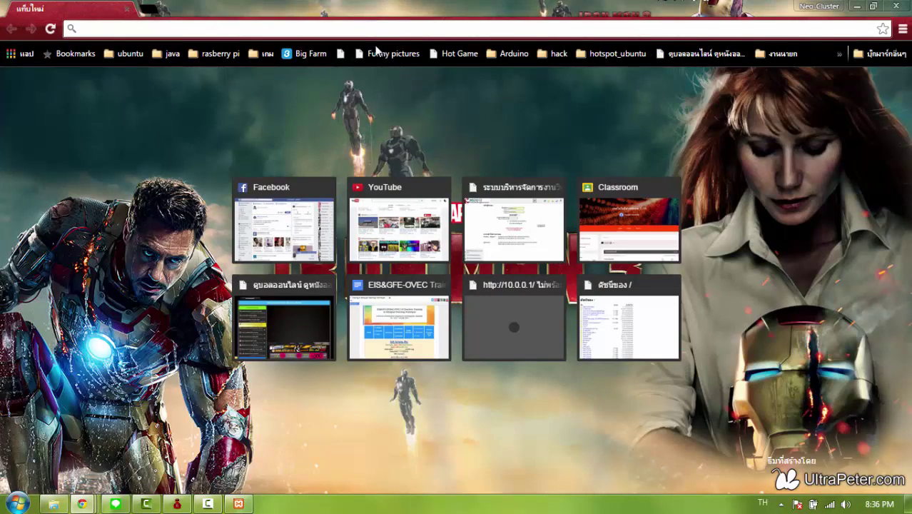
pyautogui.write('111')
pyautogui.hotkey('ctrl', 'a')
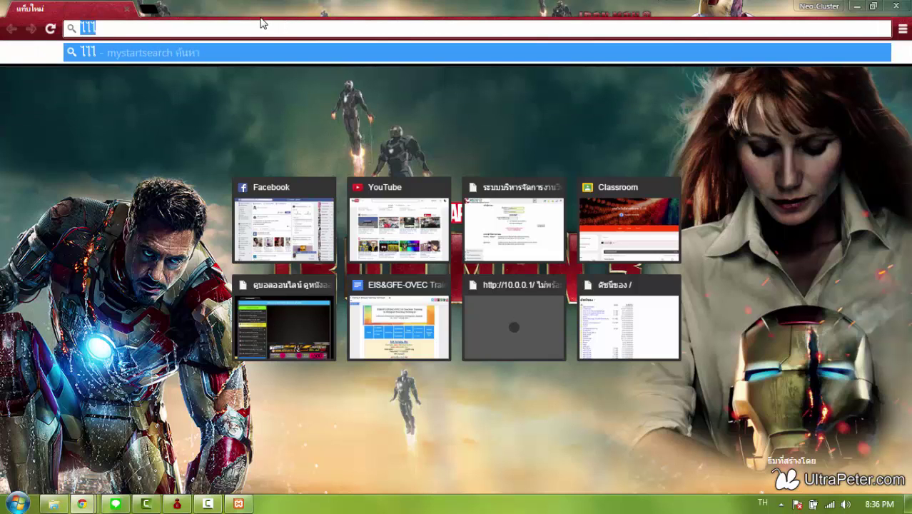
pyautogui.press('`')
pyautogui.write('www.google.co.th/?gws_rd=ssl')
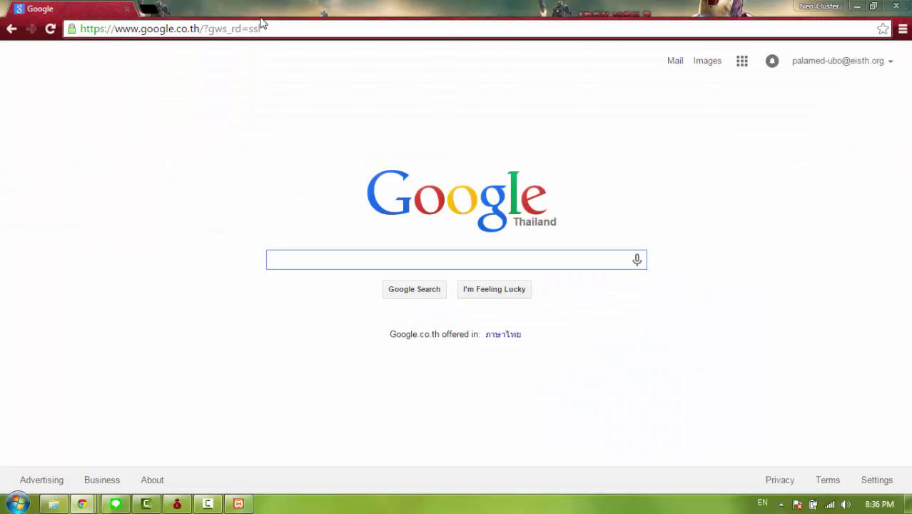
# - Try to load the local server address 127.0.0.1 in the current browser tab and cancel the FTP sign-in
pyautogui.click(146, 8)
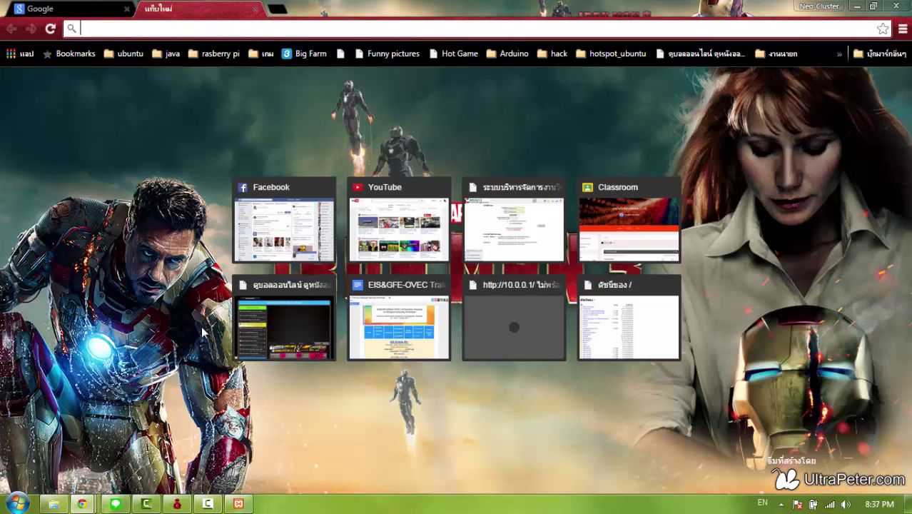
pyautogui.click(255, 9)
pyautogui.click(113, 26)
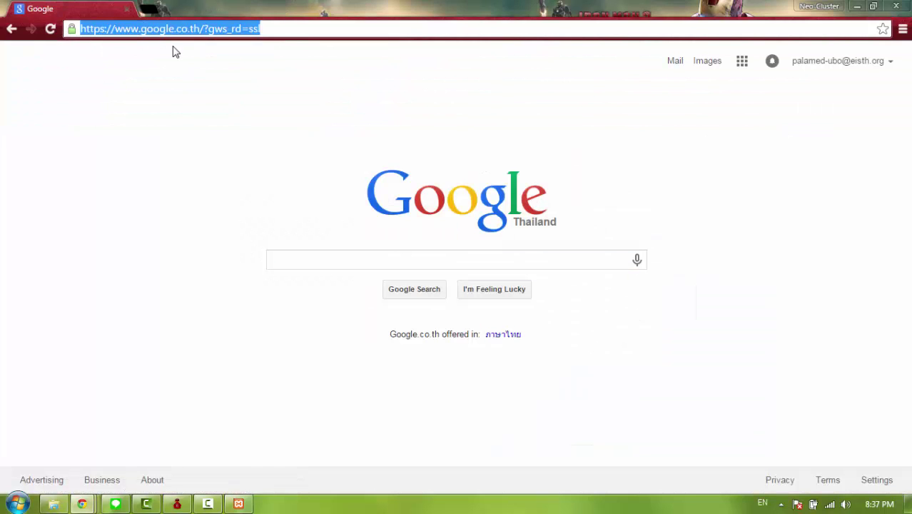
pyautogui.write('127')
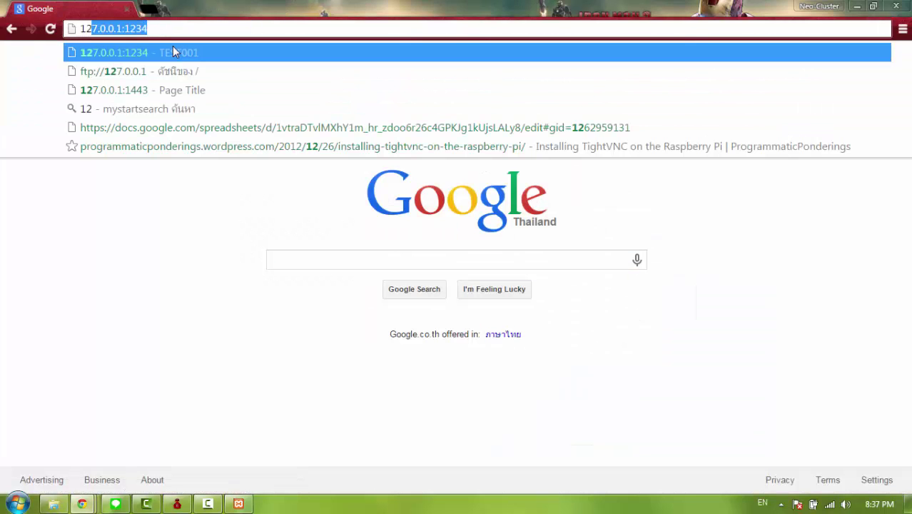
pyautogui.write('.0.0.1')
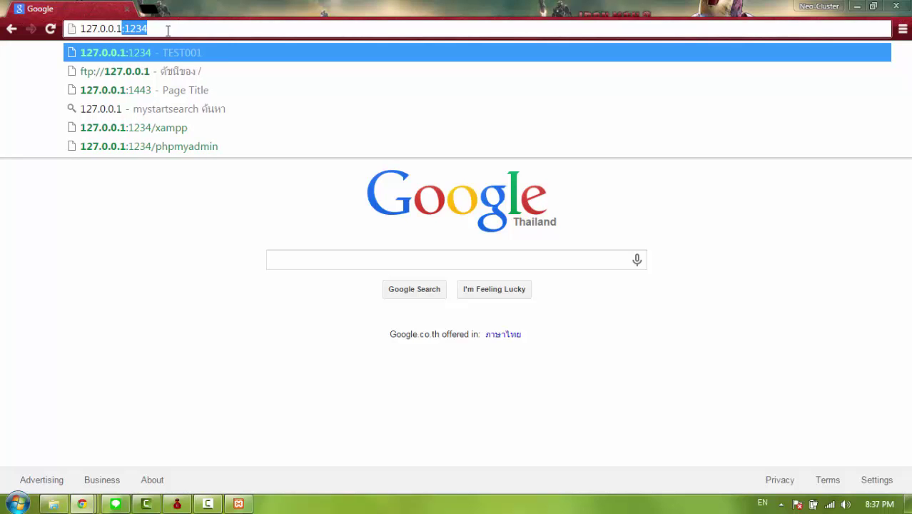
pyautogui.write(':')
pyautogui.press('BackSpace')
pyautogui.press('BackSpace')
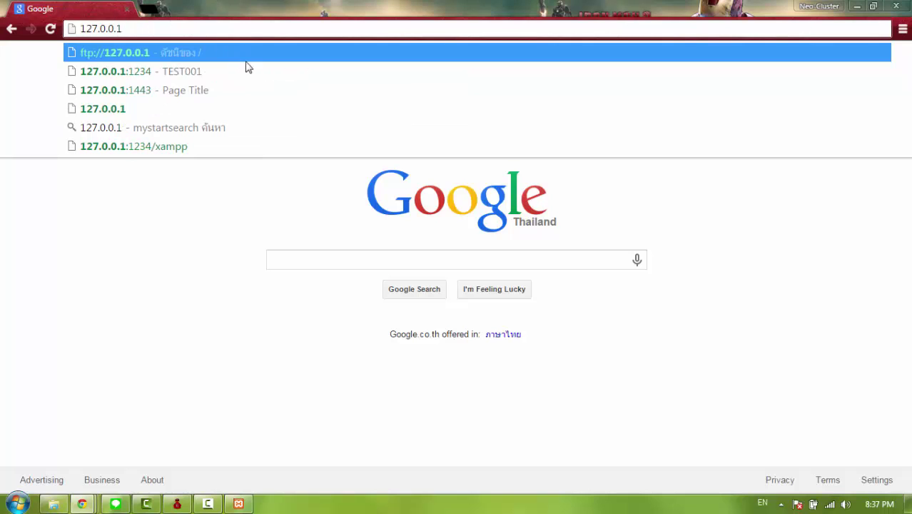
pyautogui.press('Return')
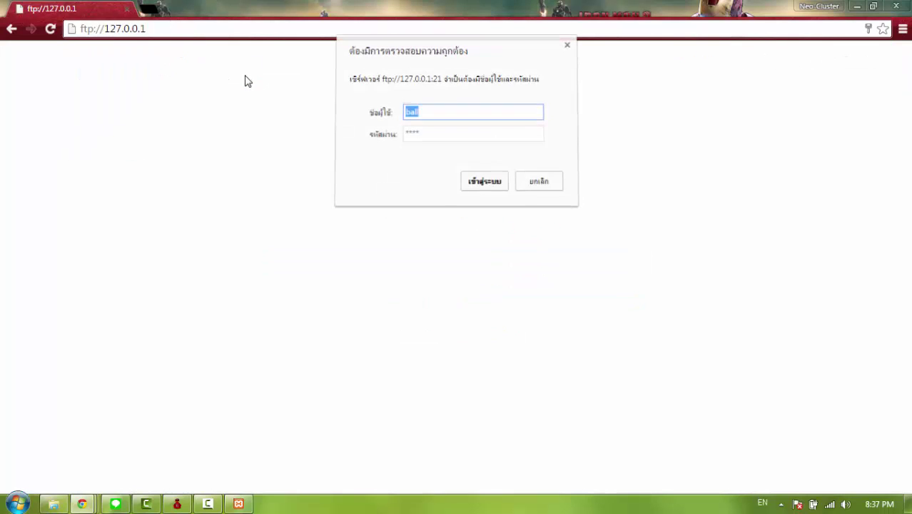
pyautogui.click(538, 185)
# - Remove the ftp prefix from the address, load 127.0.0.1 as a web page and examine the server's response
pyautogui.click(105, 29)
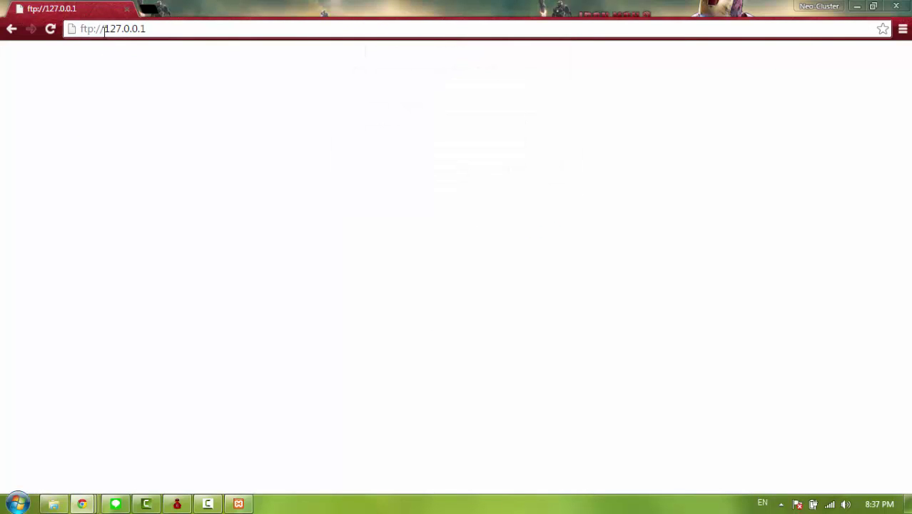
pyautogui.moveTo(106, 29); pyautogui.dragTo(47, 30)
pyautogui.press('BackSpace')
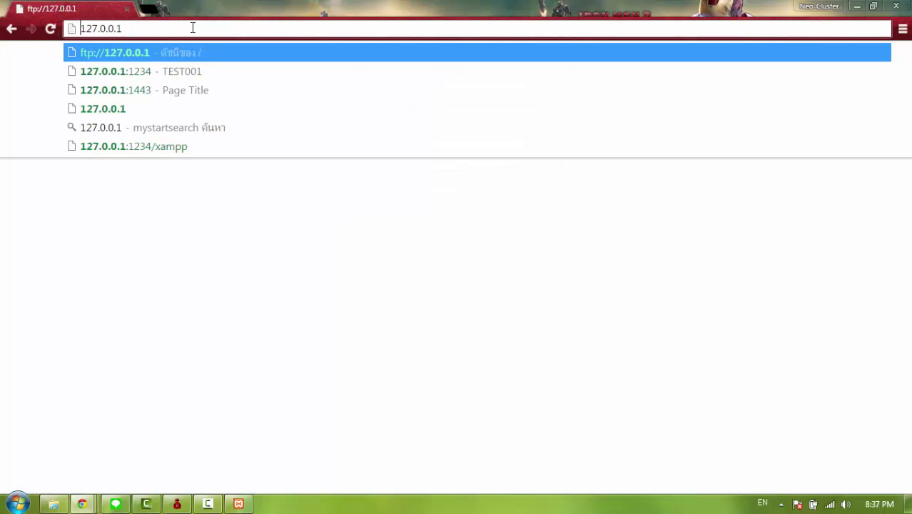
pyautogui.click(141, 112)
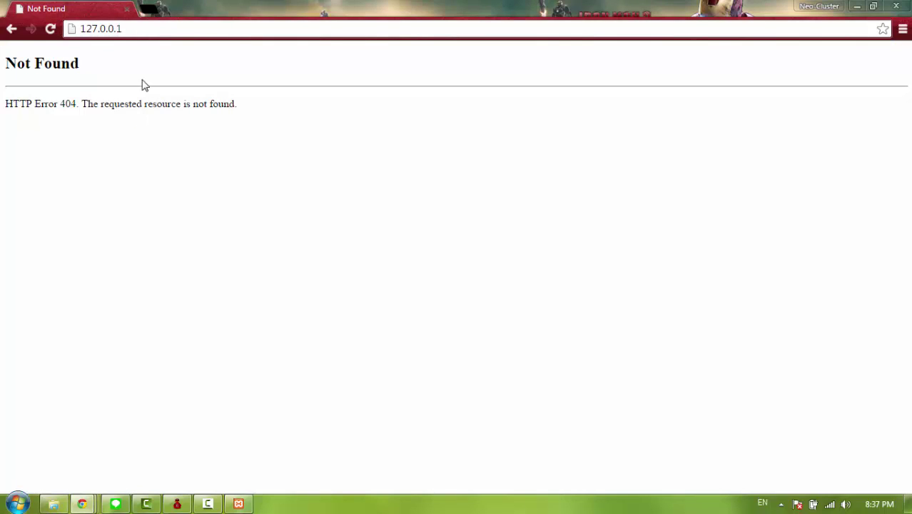
pyautogui.moveTo(8, 105); pyautogui.dragTo(2, 58)
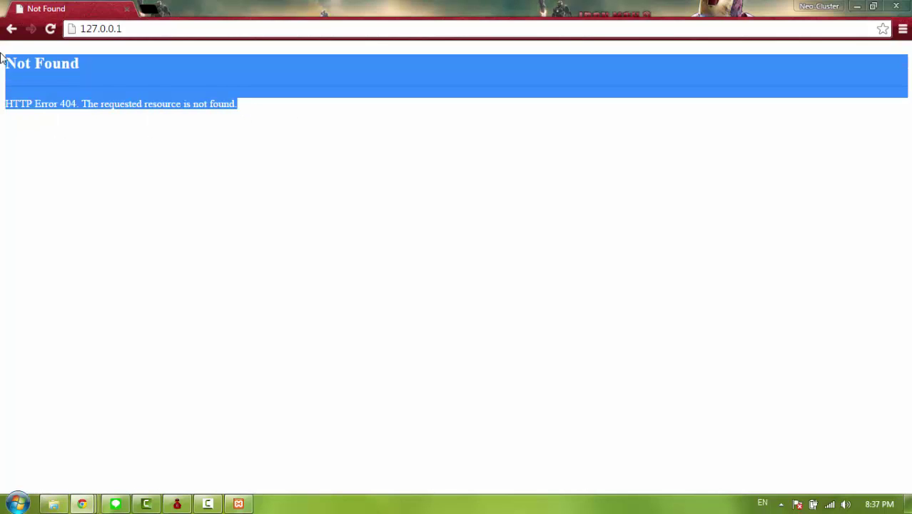
pyautogui.click(258, 133)
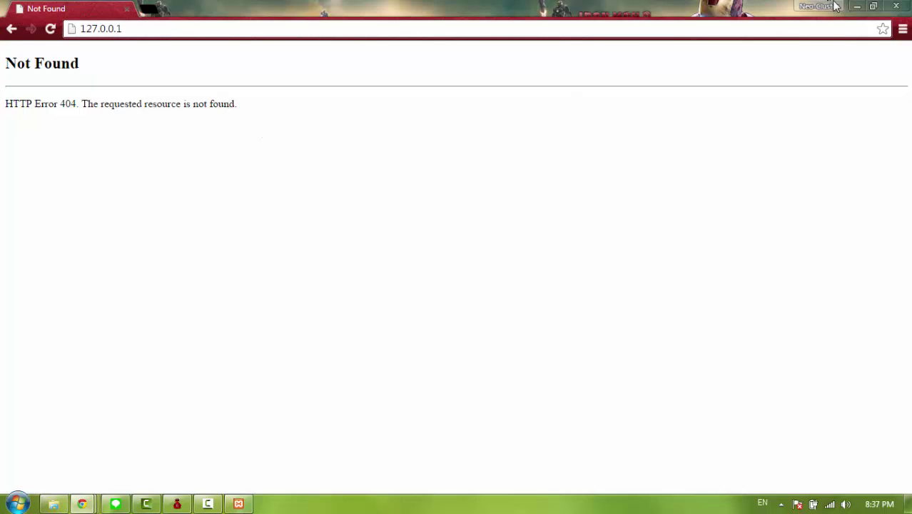
# - Return to the XAMPP Control Panel, try to start Apache again and review its log messages
pyautogui.click(857, 5)
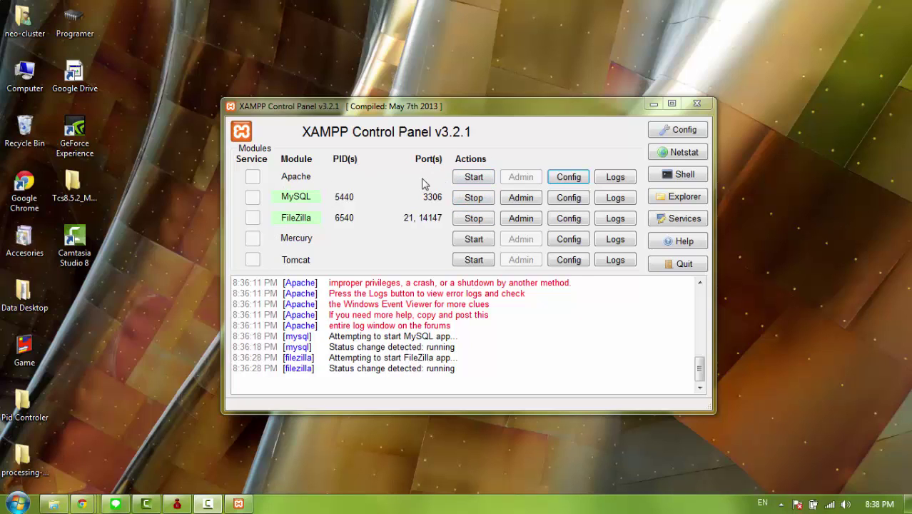
pyautogui.click(466, 178)
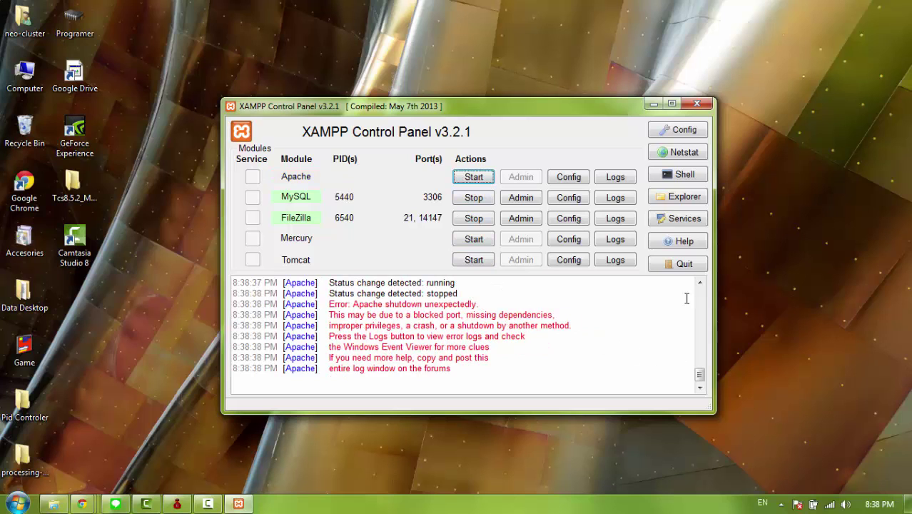
pyautogui.scroll(2, 699, 372)
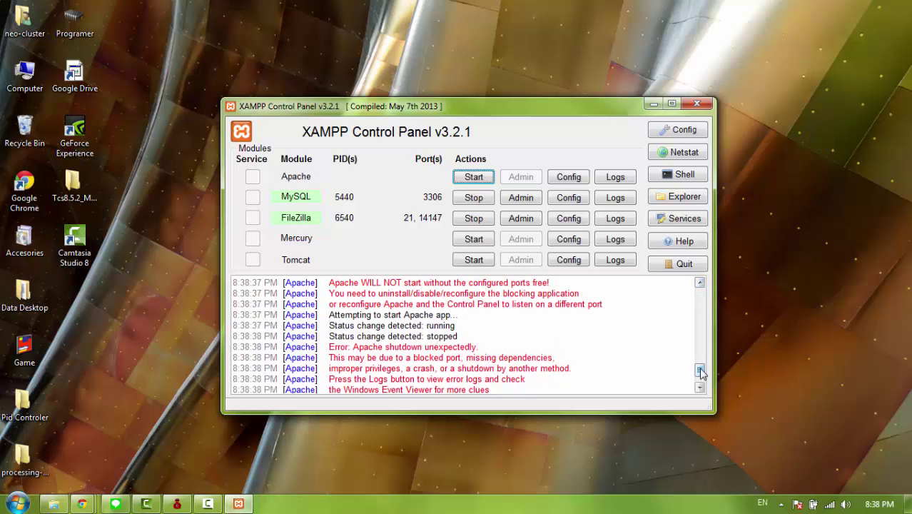
pyautogui.scroll(-1, 700, 371)
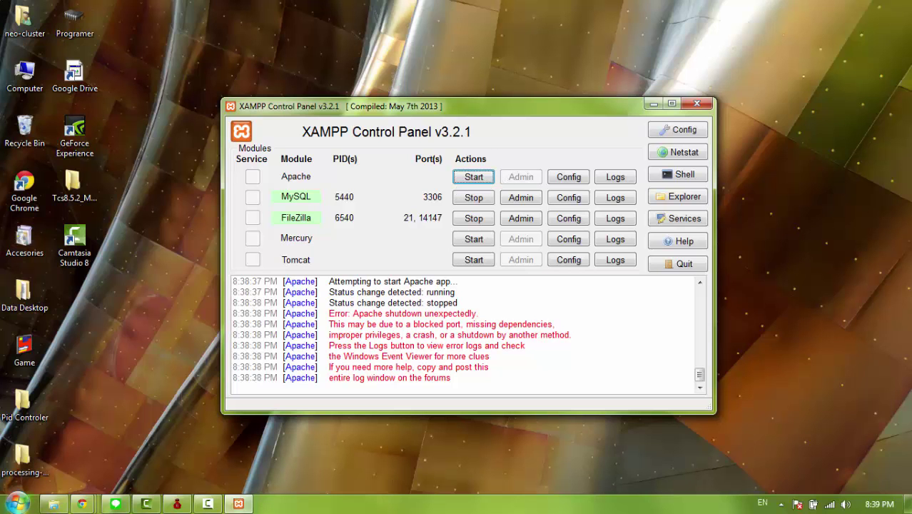
pyautogui.click(15, 503)
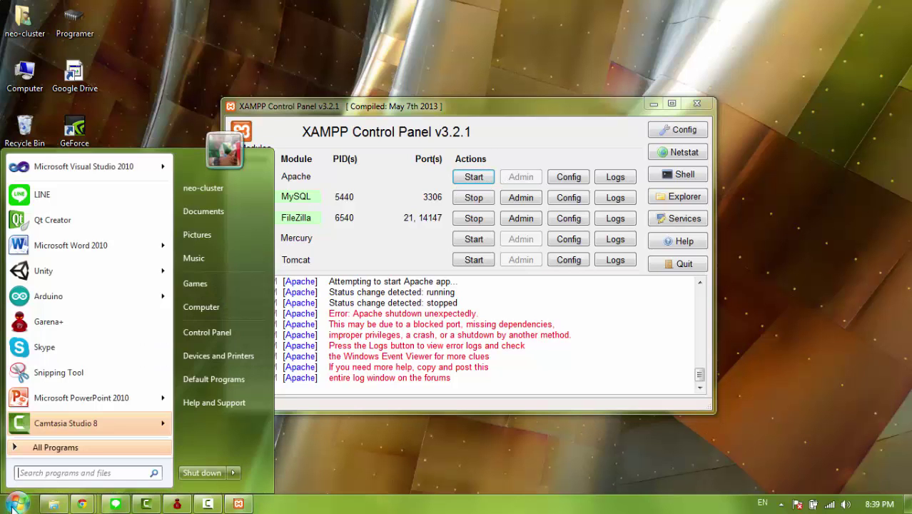
pyautogui.click(204, 336)
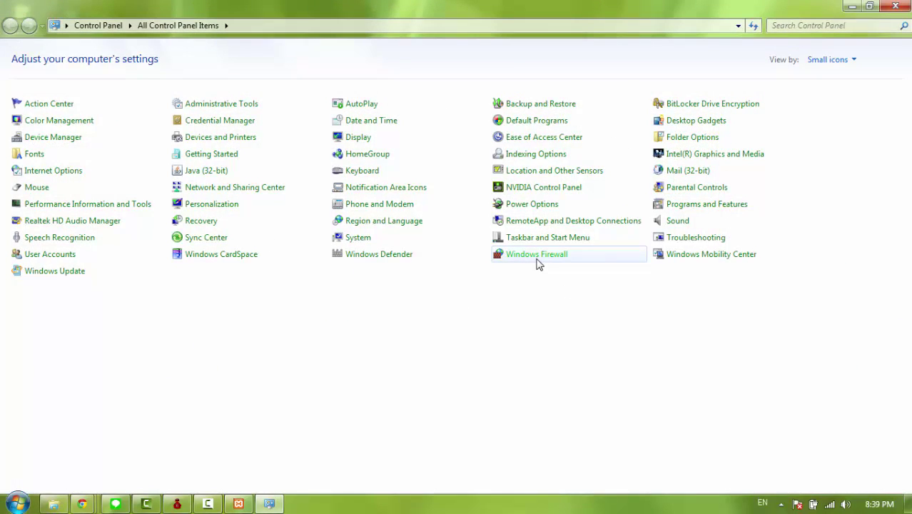
pyautogui.press('super+Down')
pyautogui.press('super+Left')
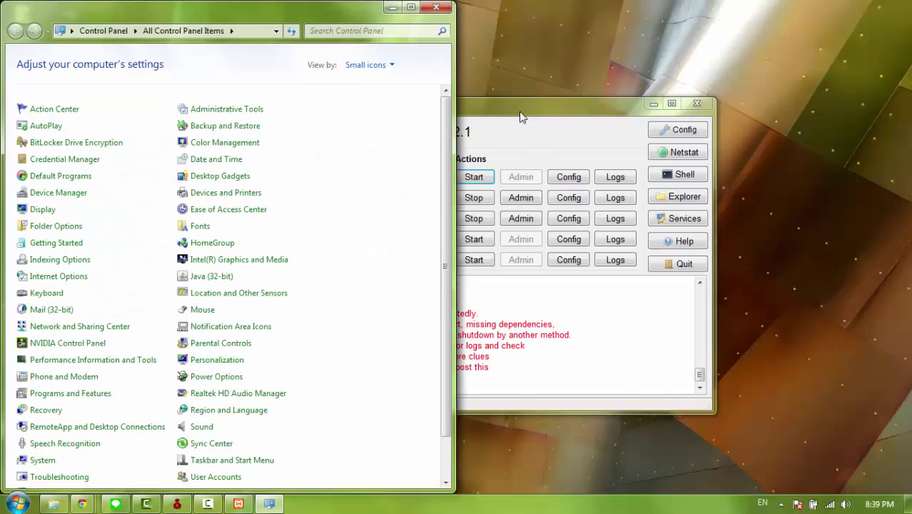
pyautogui.moveTo(527, 104); pyautogui.dragTo(673, 97)
pyautogui.click(348, 443)
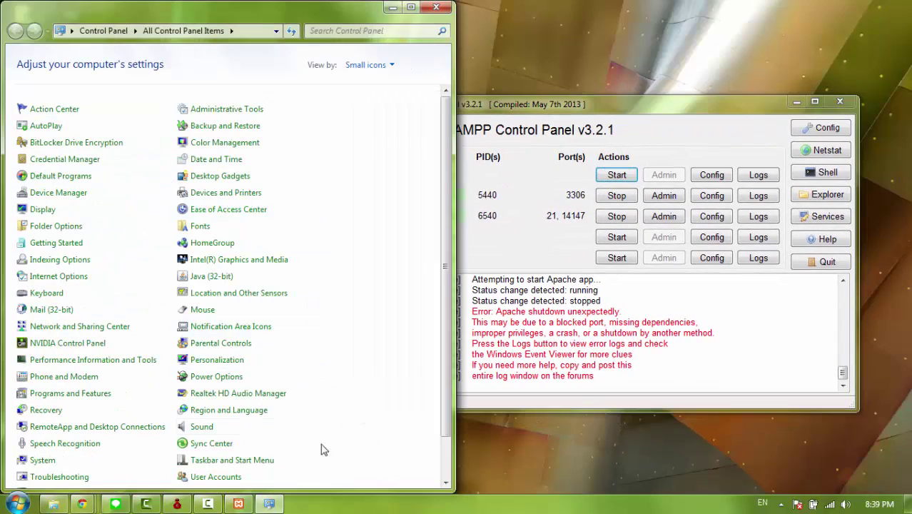
pyautogui.scroll(-2, 322, 448)
pyautogui.click(436, 8)
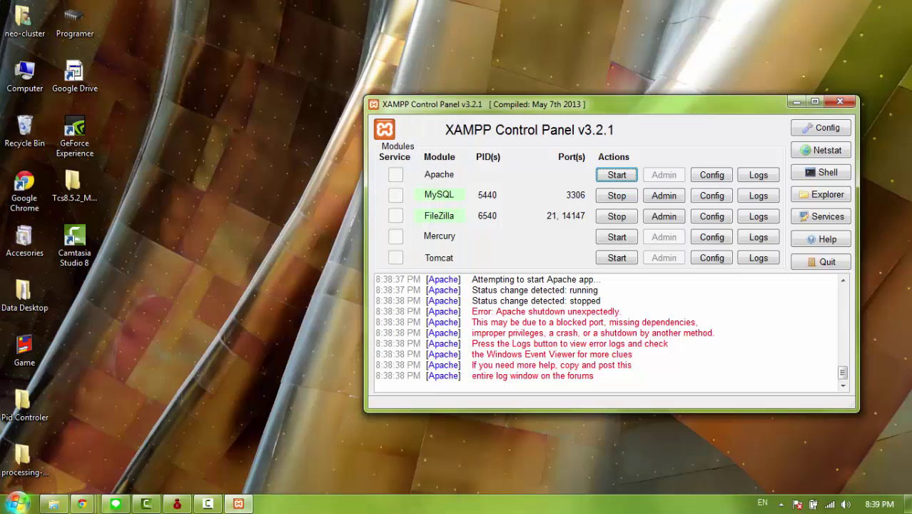
# - Open the Windows Control Panel and go to the Windows Firewall settings for turning it on or off
pyautogui.click(17, 504)
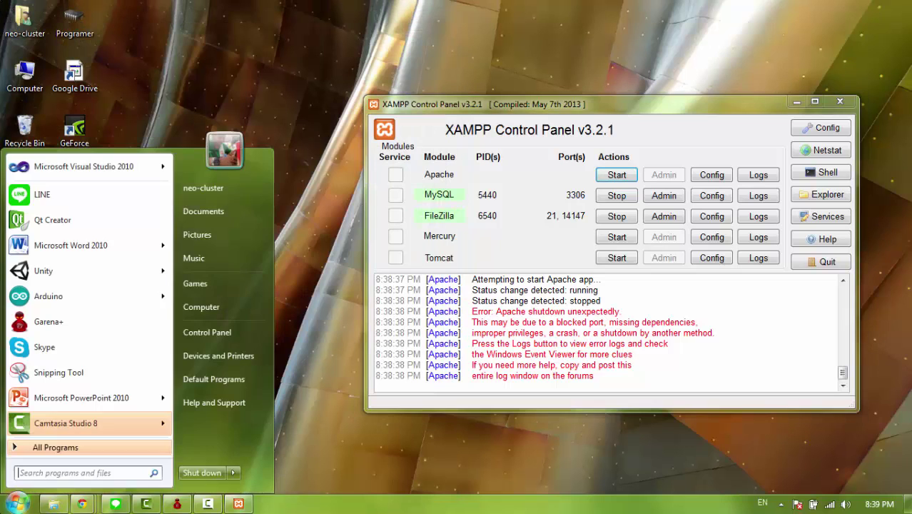
pyautogui.click(227, 332)
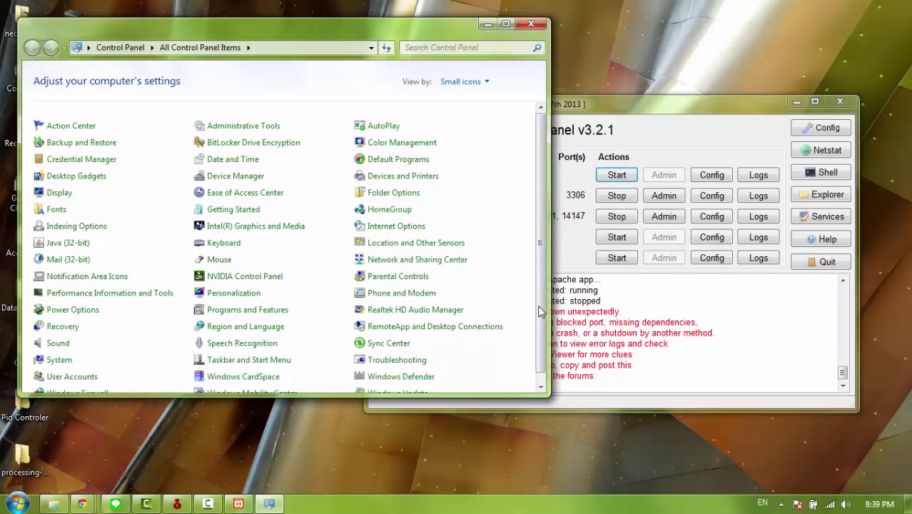
pyautogui.click(541, 386)
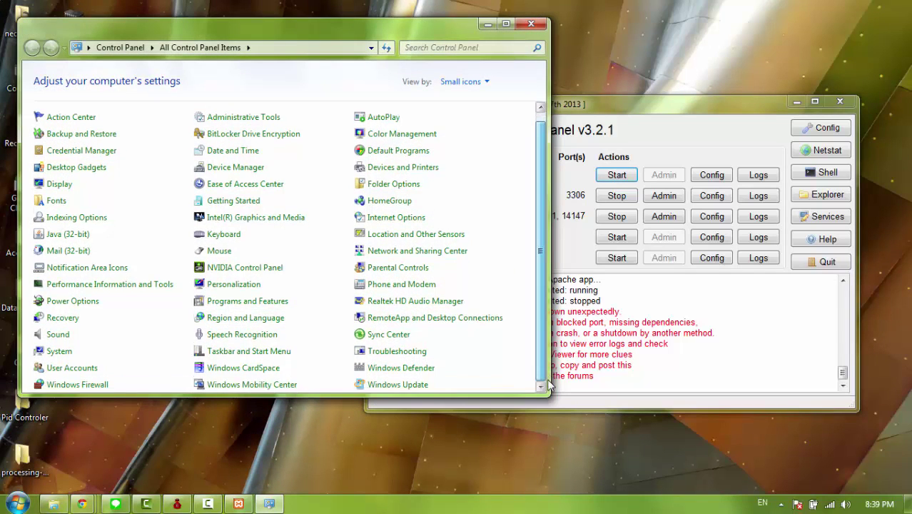
pyautogui.click(76, 386)
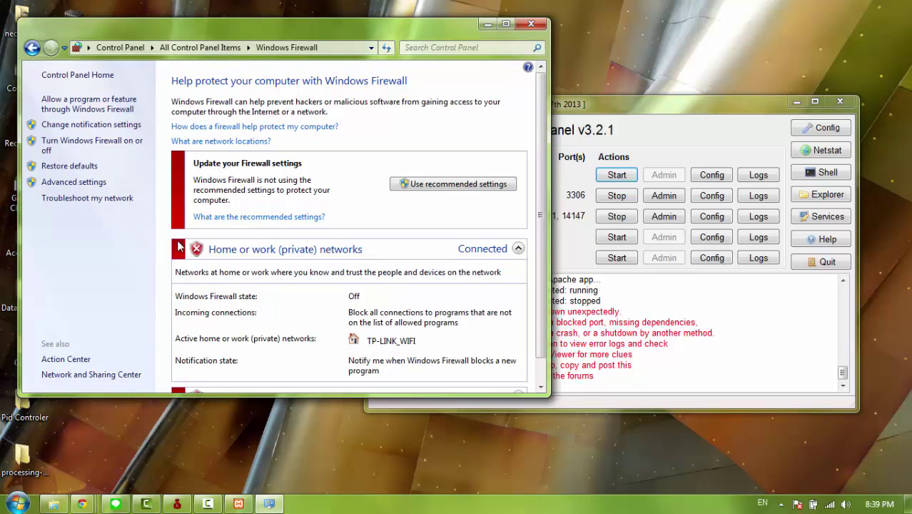
pyautogui.click(70, 146)
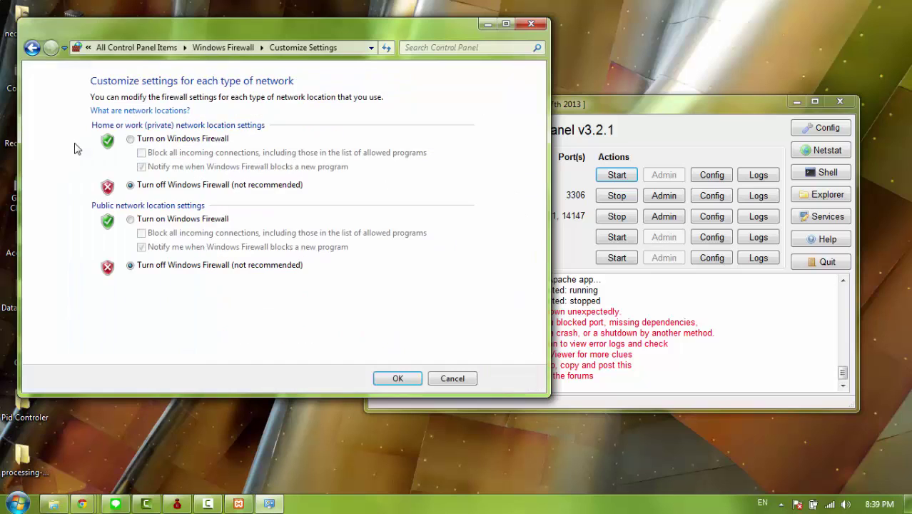
# - Switch Windows Firewall on and back off for both private and public networks, apply the settings and close the window
pyautogui.click(130, 139)
pyautogui.click(130, 219)
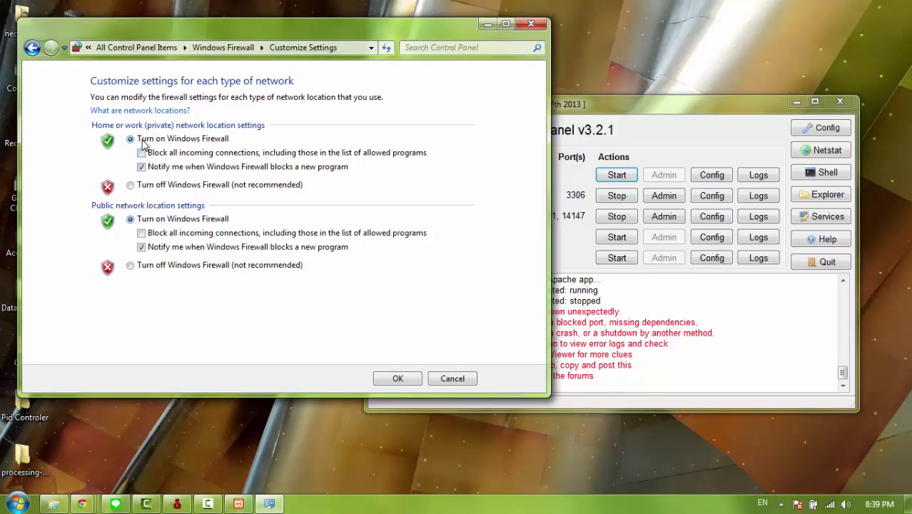
pyautogui.click(130, 185)
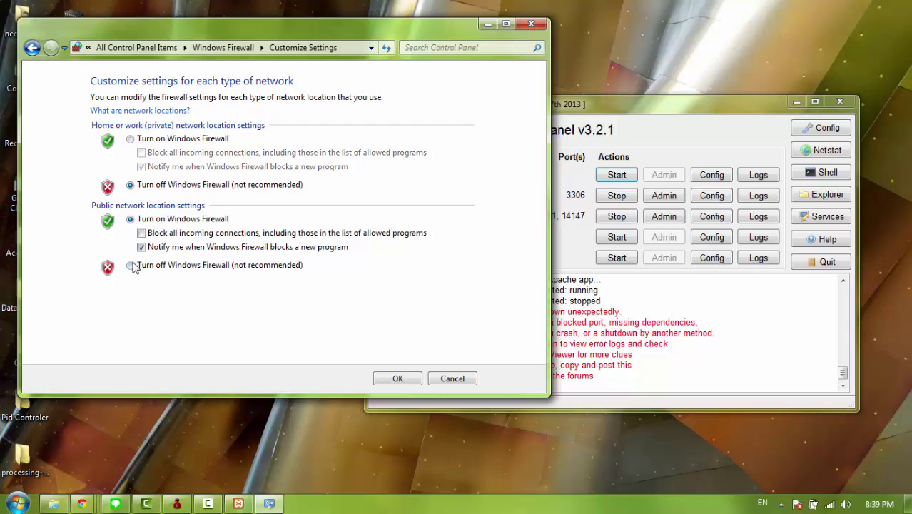
pyautogui.click(130, 265)
pyautogui.click(398, 379)
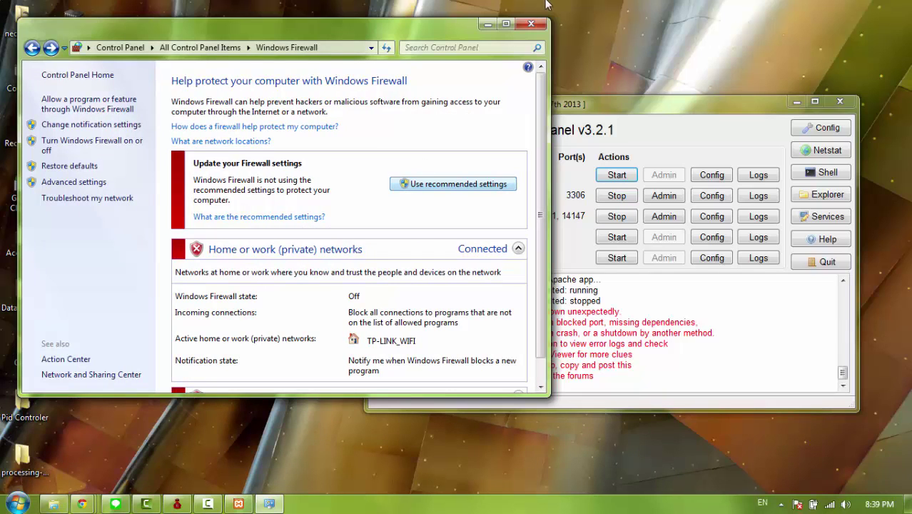
pyautogui.click(535, 26)
# - Move the XAMPP Control Panel back near the screen center and open Apache's httpd.conf in a maximized Notepad window
pyautogui.moveTo(481, 110); pyautogui.dragTo(370, 117)
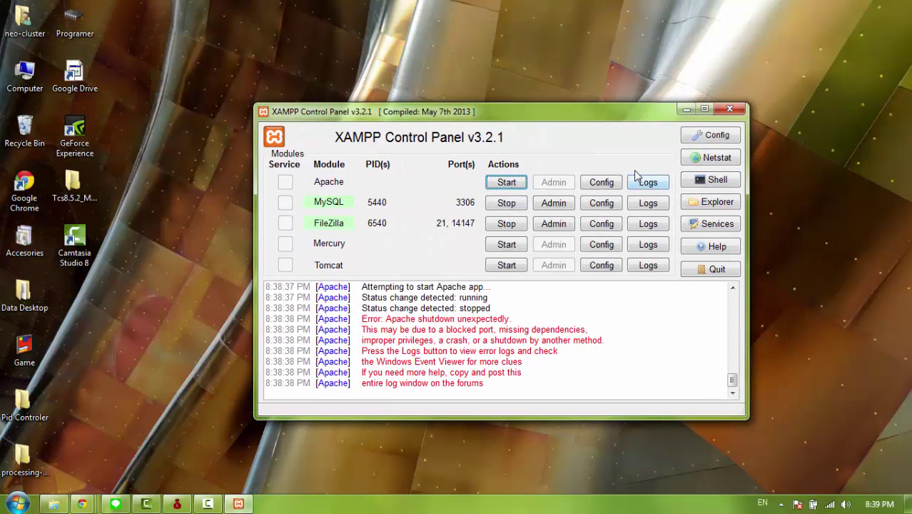
pyautogui.moveTo(537, 120); pyautogui.dragTo(497, 91)
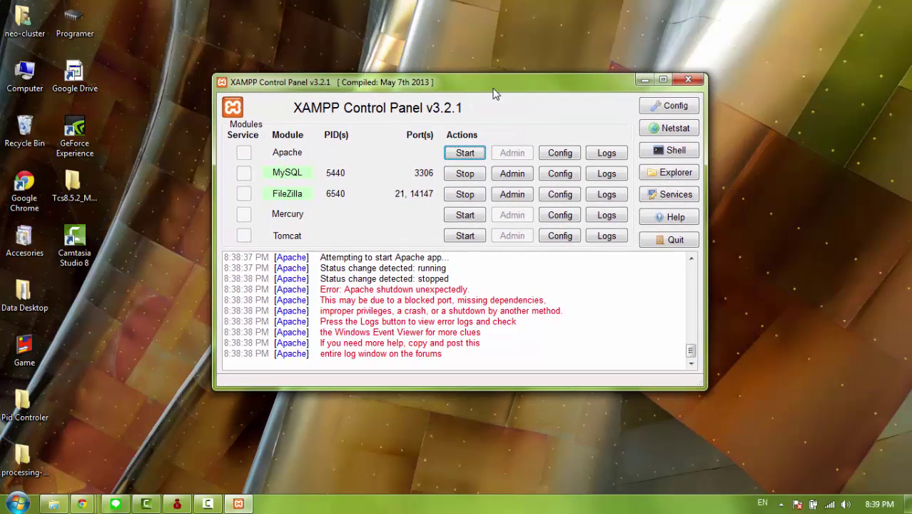
pyautogui.click(560, 157)
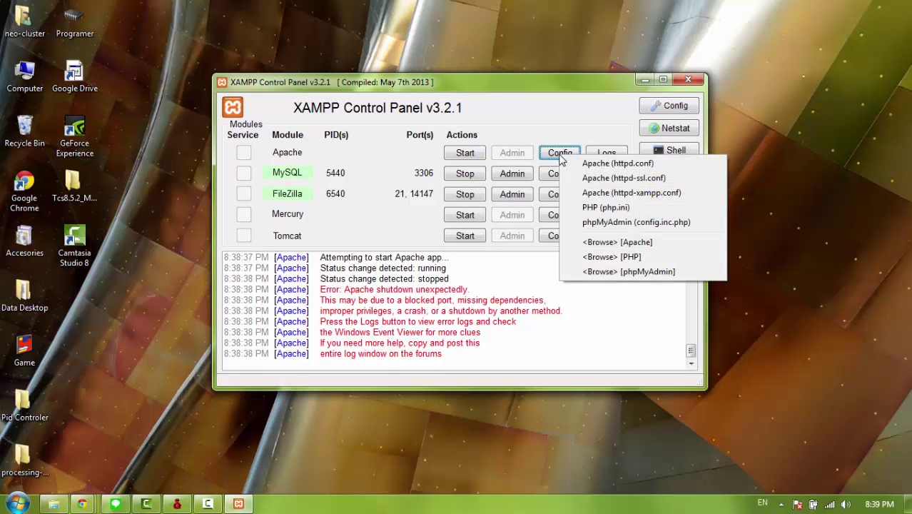
pyautogui.click(651, 167)
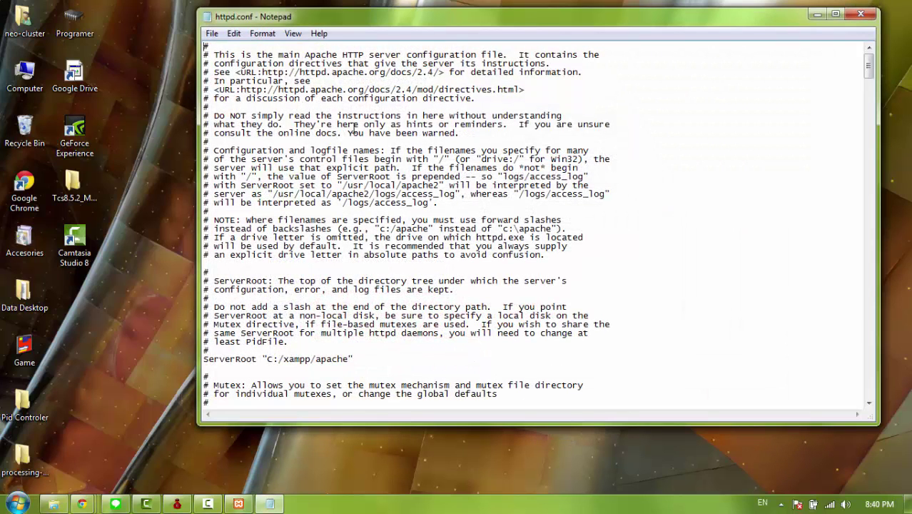
pyautogui.click(835, 13)
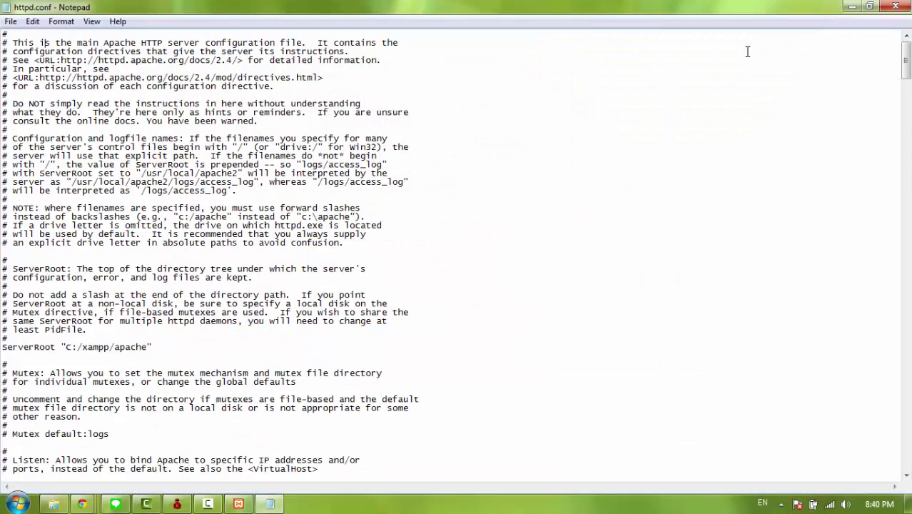
# - Examine the ServerRoot path and the active Listen directive in httpd.conf
pyautogui.moveTo(86, 165); pyautogui.dragTo(433, 318)
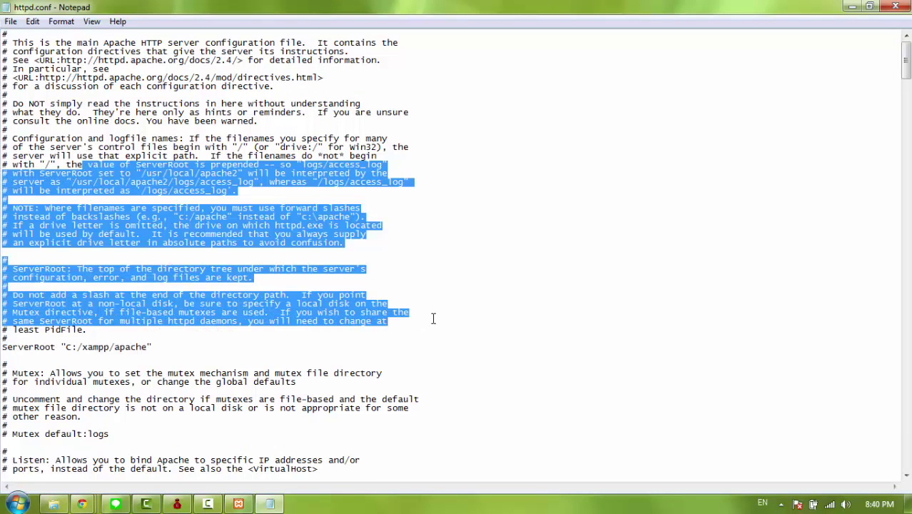
pyautogui.click(438, 326)
pyautogui.scroll(-2, 360, 321)
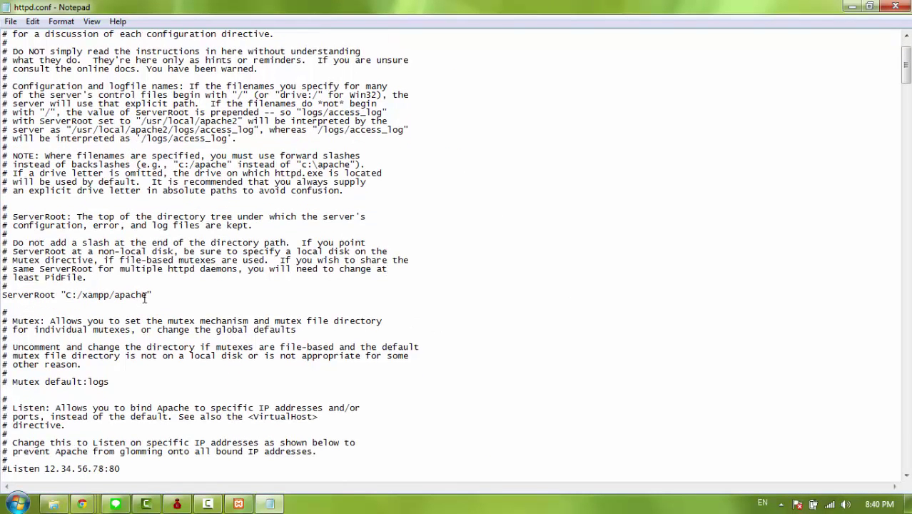
pyautogui.moveTo(152, 295)
pyautogui.mouseDown()
pyautogui.moveTo(64, 296)
pyautogui.moveTo(154, 298)
pyautogui.mouseUp()
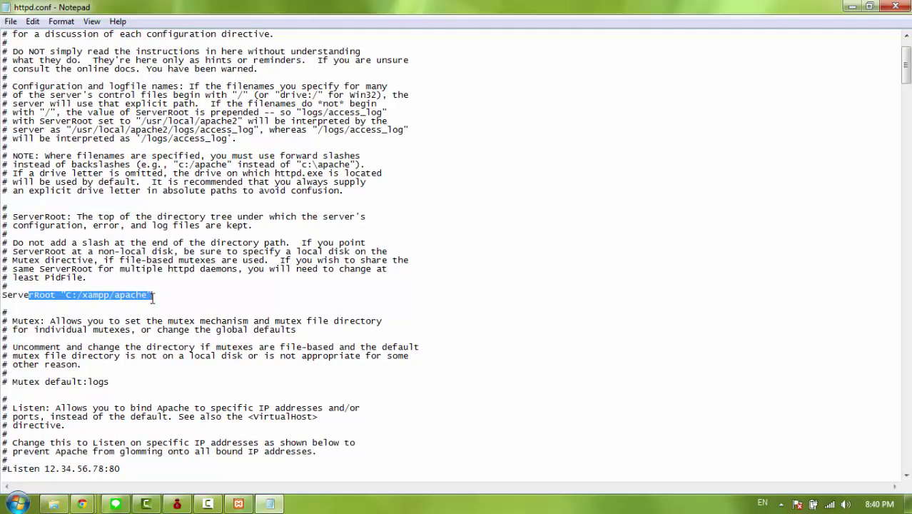
pyautogui.scroll(-7, 190, 302)
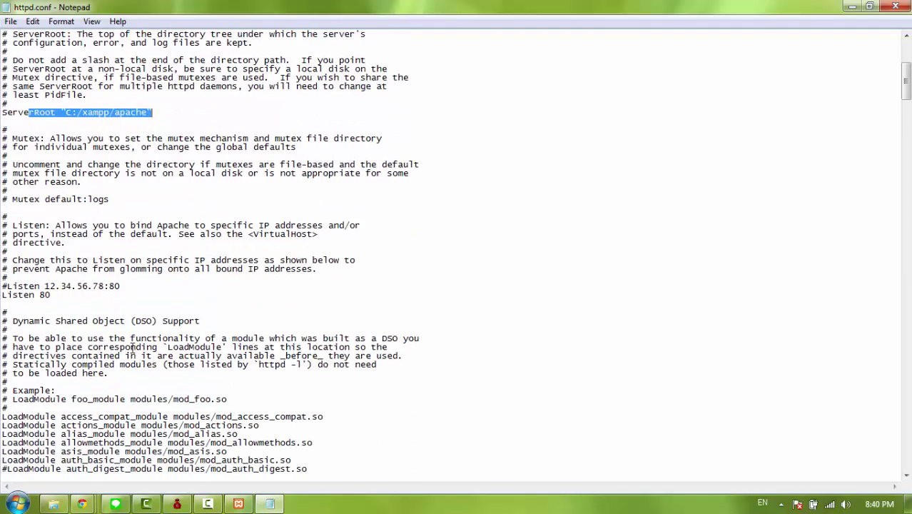
pyautogui.moveTo(56, 295)
pyautogui.mouseDown()
pyautogui.moveTo(39, 294)
pyautogui.moveTo(68, 295)
pyautogui.moveTo(40, 295)
pyautogui.mouseUp()
pyautogui.click(52, 295)
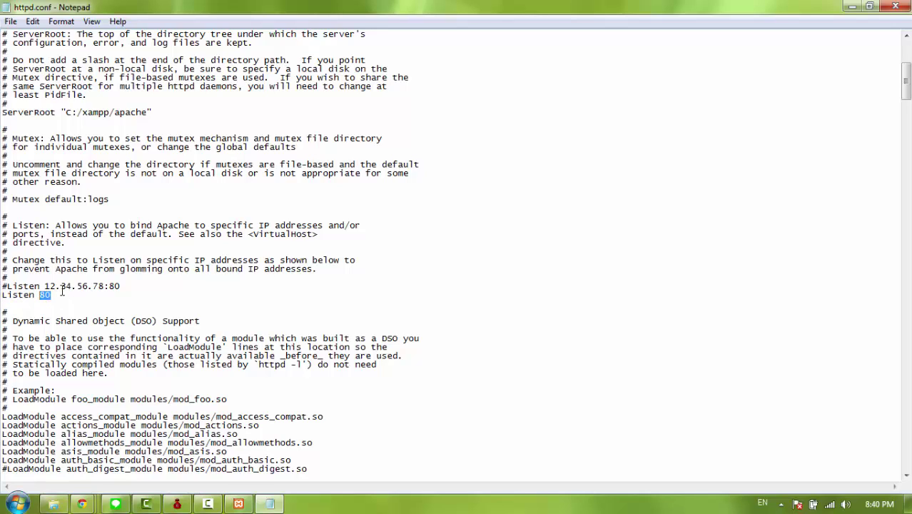
# - Copy the active "Listen 80" line and paste a duplicate directly below it
pyautogui.click(2, 295)
pyautogui.moveTo(52, 295); pyautogui.dragTo(2, 292)
pyautogui.rightClick(18, 297)
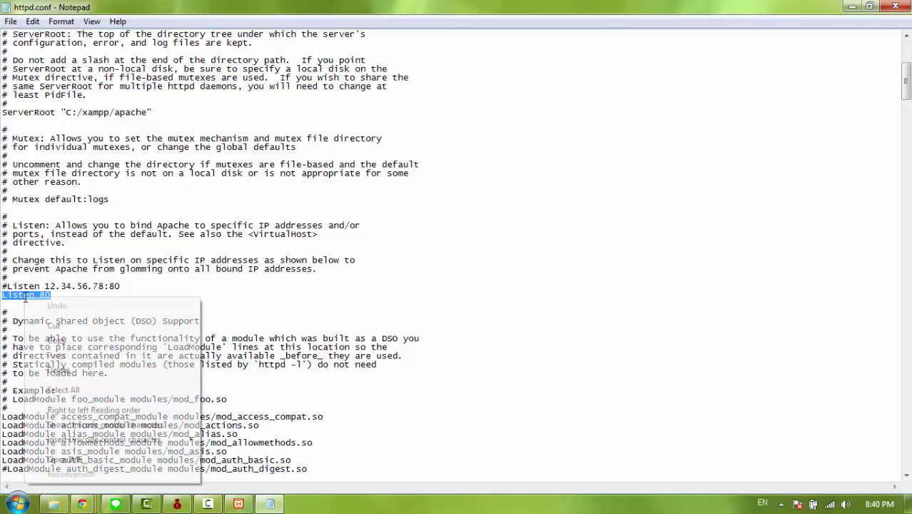
pyautogui.click(68, 340)
pyautogui.click(4, 303)
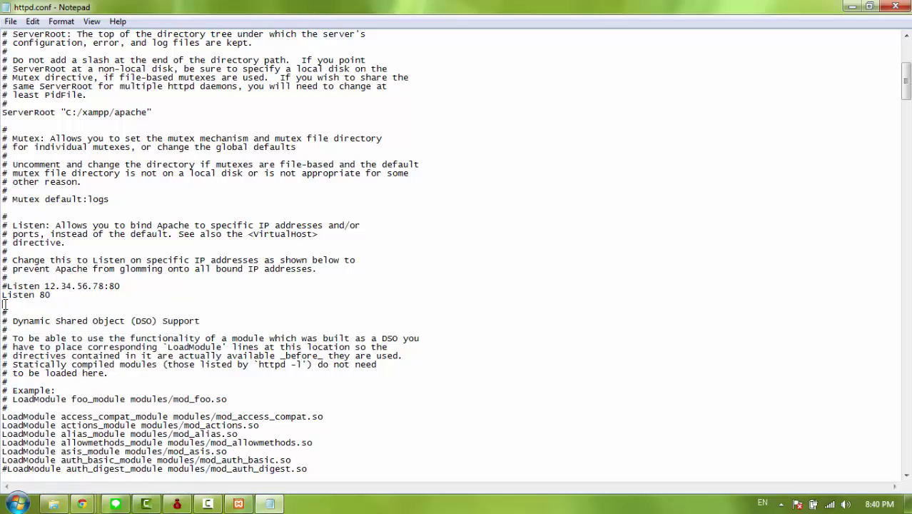
pyautogui.rightClick(5, 303)
pyautogui.click(71, 362)
pyautogui.press('Return')
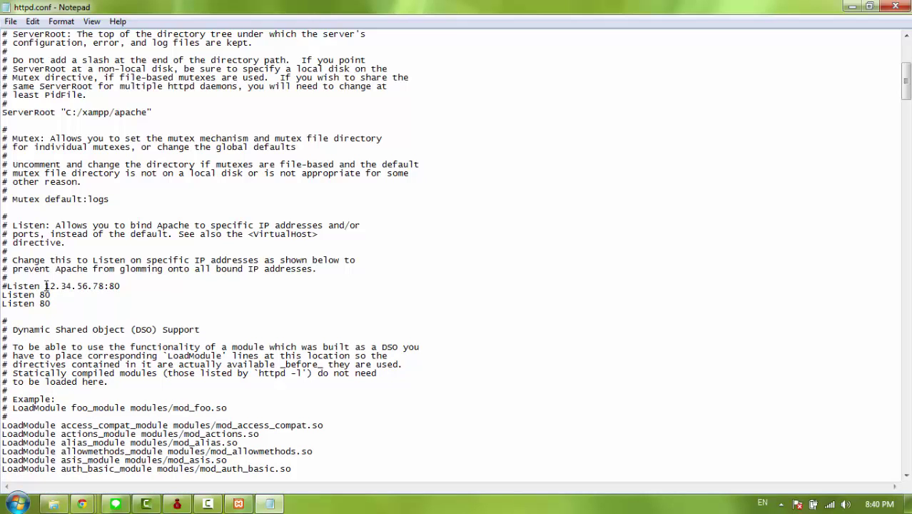
# - Separate the two Listen lines with a blank line, comment out the original with # and set the duplicate's port to 1234
pyautogui.press('Return')
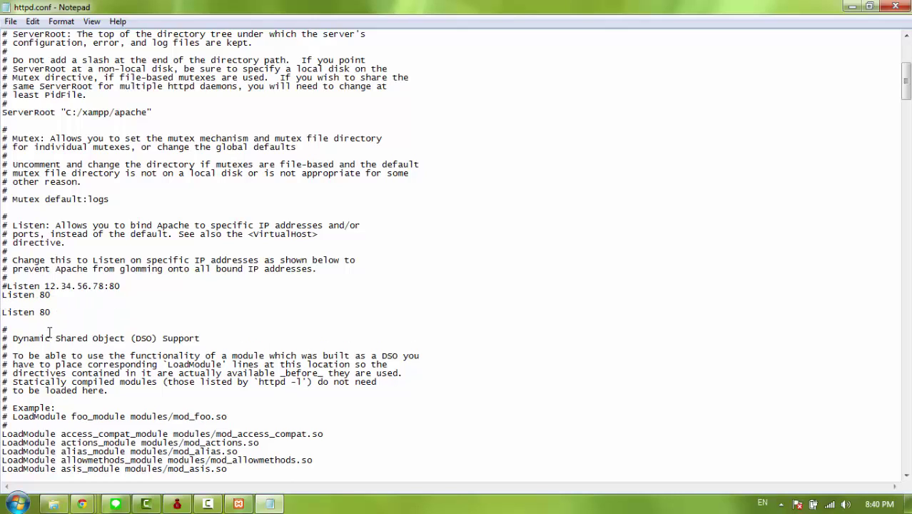
pyautogui.write('#')
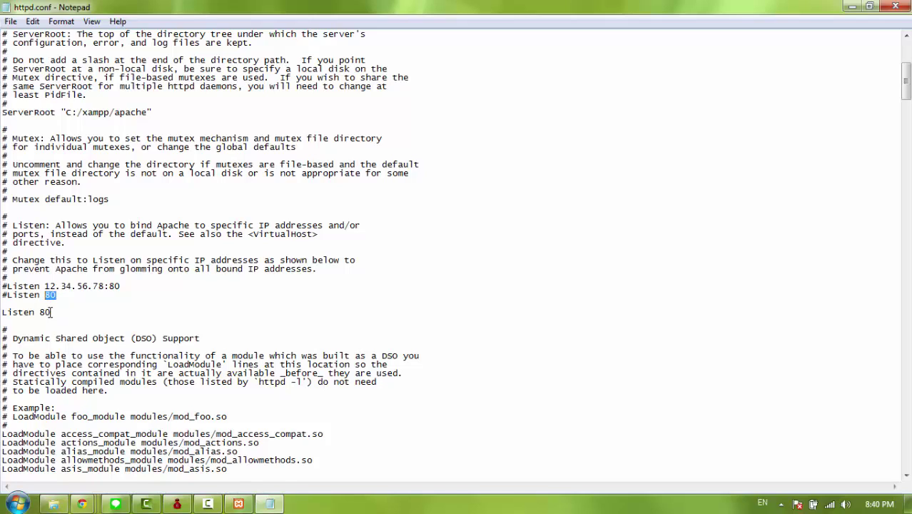
pyautogui.moveTo(51, 312); pyautogui.dragTo(44, 312)
# - Recheck the edited Listen lines, look through the rest of httpd.conf to its end and return to the beginning
pyautogui.scroll(-15, 88, 312)
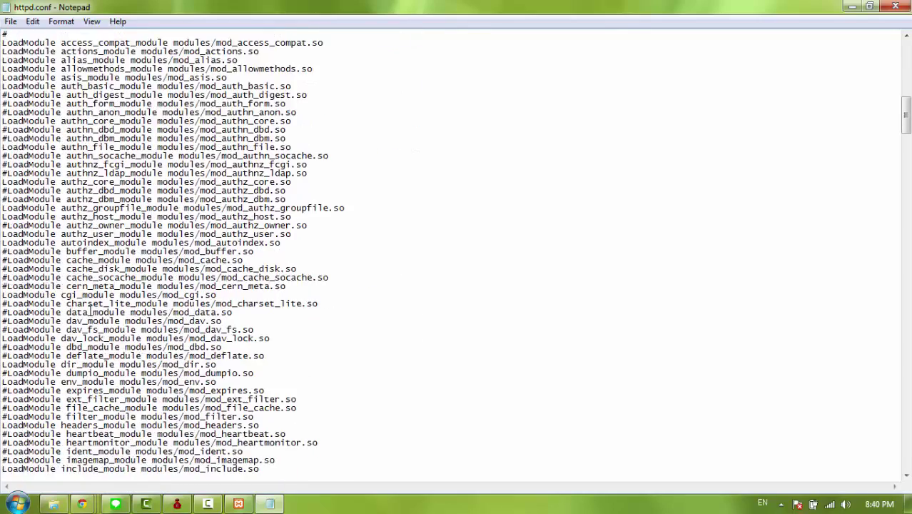
pyautogui.scroll(-10, 89, 310)
pyautogui.scroll(18, 90, 327)
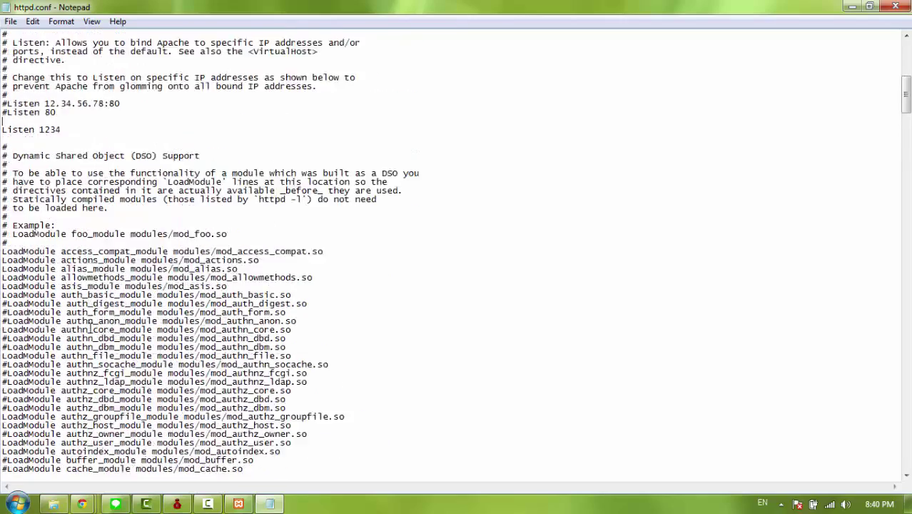
pyautogui.scroll(6, 89, 330)
pyautogui.moveTo(9, 286); pyautogui.dragTo(39, 286)
pyautogui.click(72, 288)
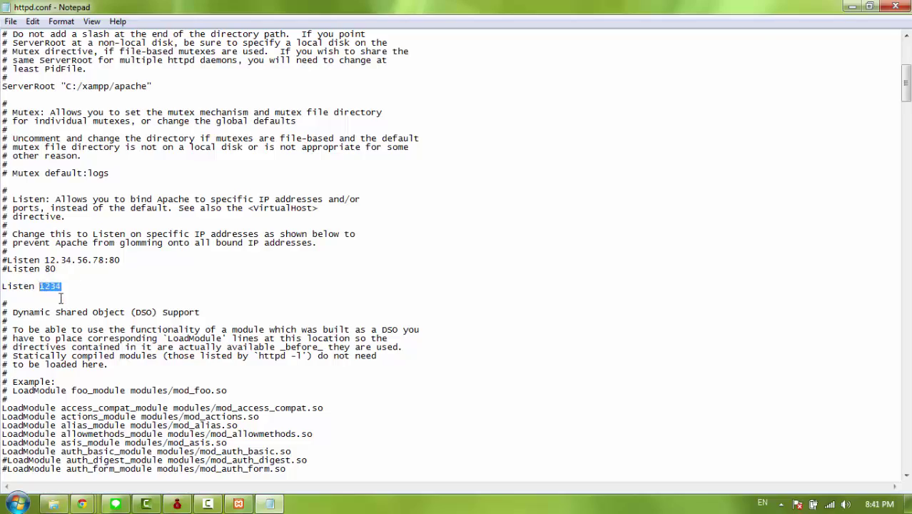
pyautogui.scroll(-20, 60, 298)
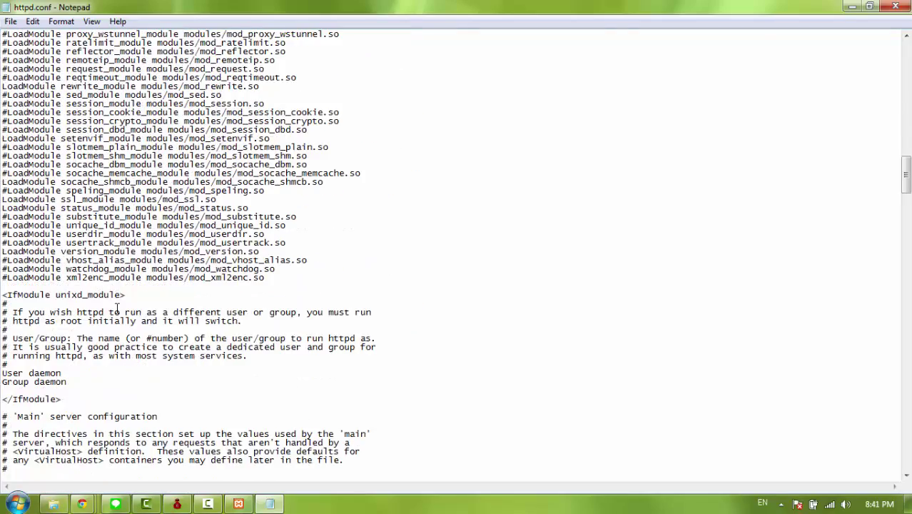
pyautogui.scroll(-1, 117, 308)
pyautogui.scroll(-10, 109, 321)
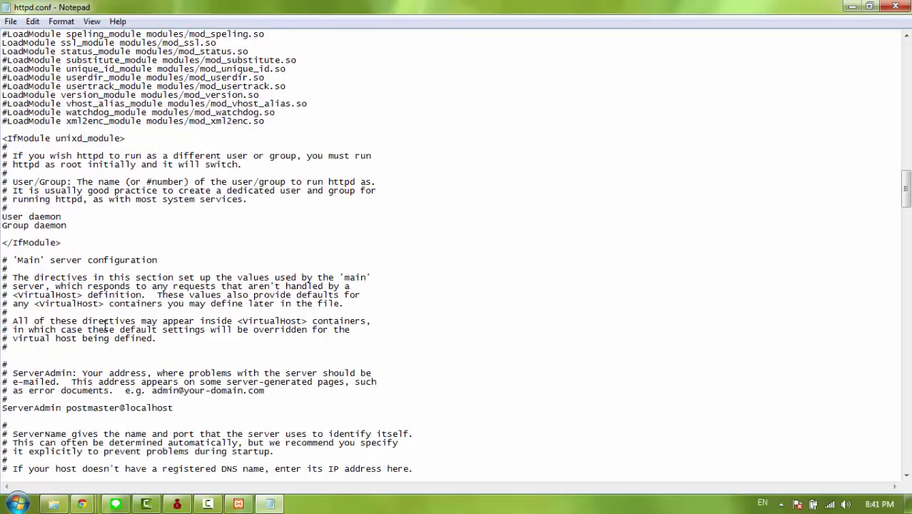
pyautogui.scroll(-15, 146, 293)
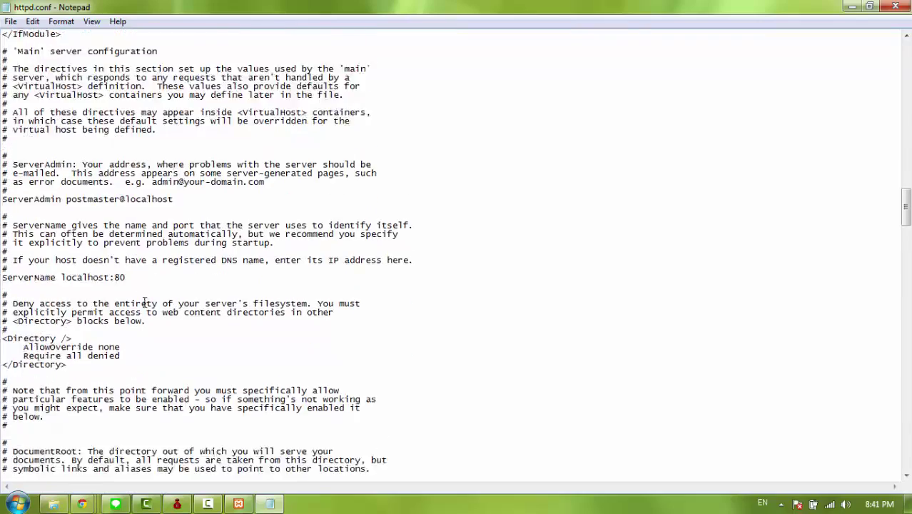
pyautogui.scroll(-6, 143, 305)
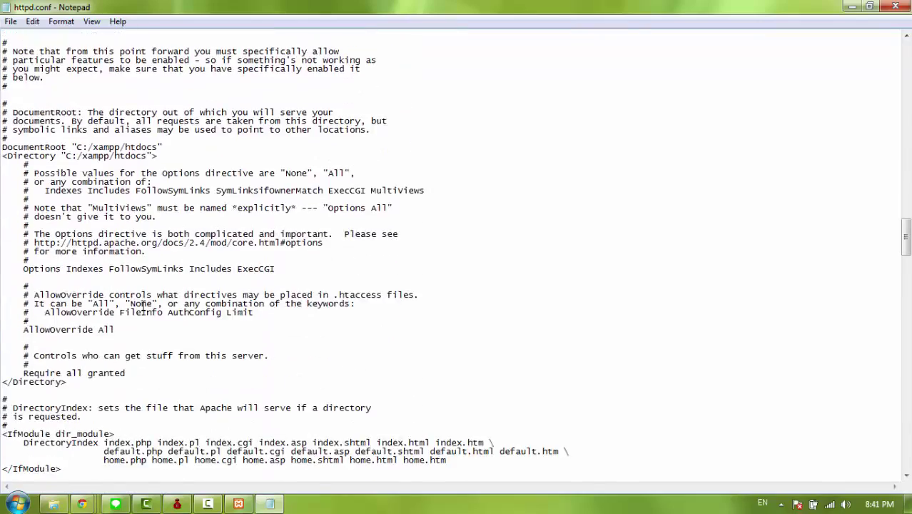
pyautogui.scroll(-20, 143, 306)
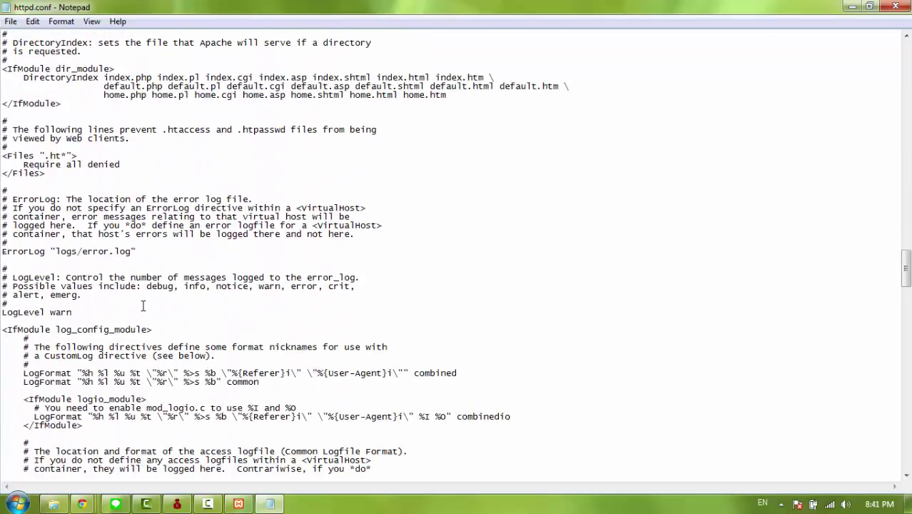
pyautogui.scroll(-20, 145, 306)
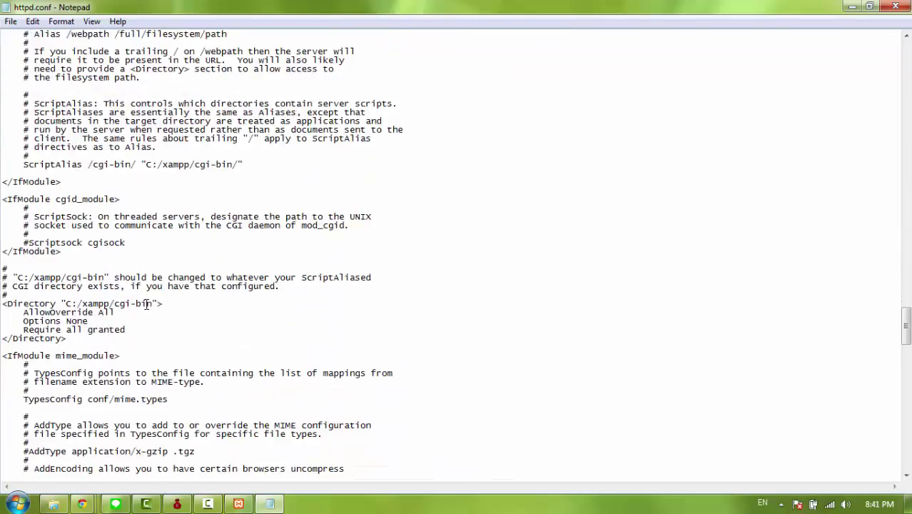
pyautogui.scroll(-16, 147, 306)
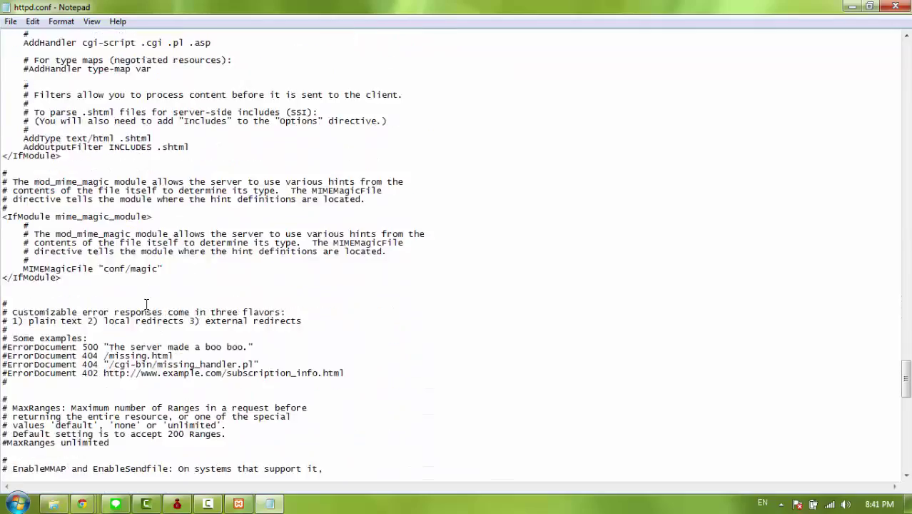
pyautogui.scroll(-5, 151, 304)
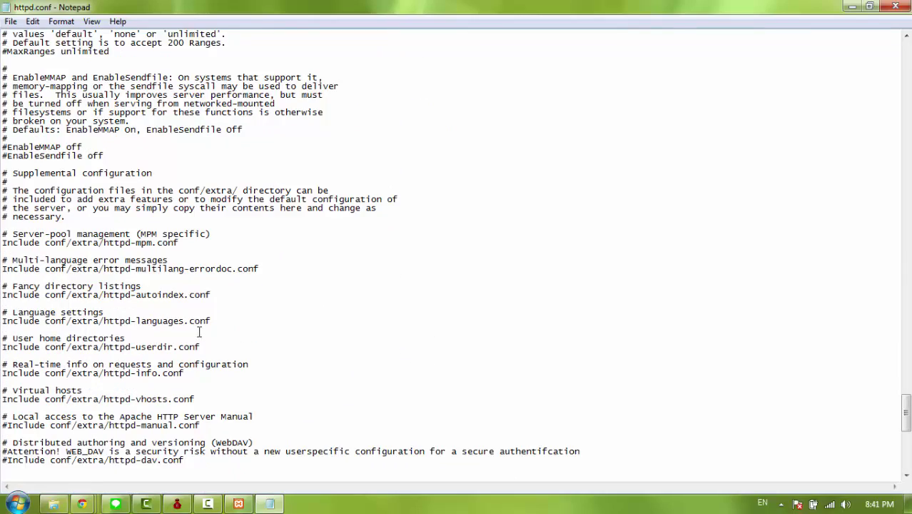
pyautogui.scroll(-16, 572, 400)
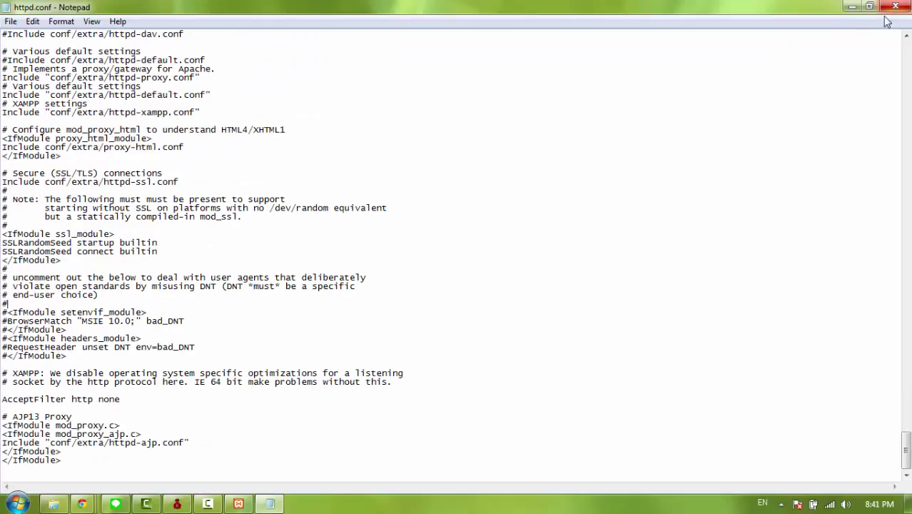
pyautogui.click(217, 286)
pyautogui.scroll(5, 447, 272)
pyautogui.scroll(20, 447, 272)
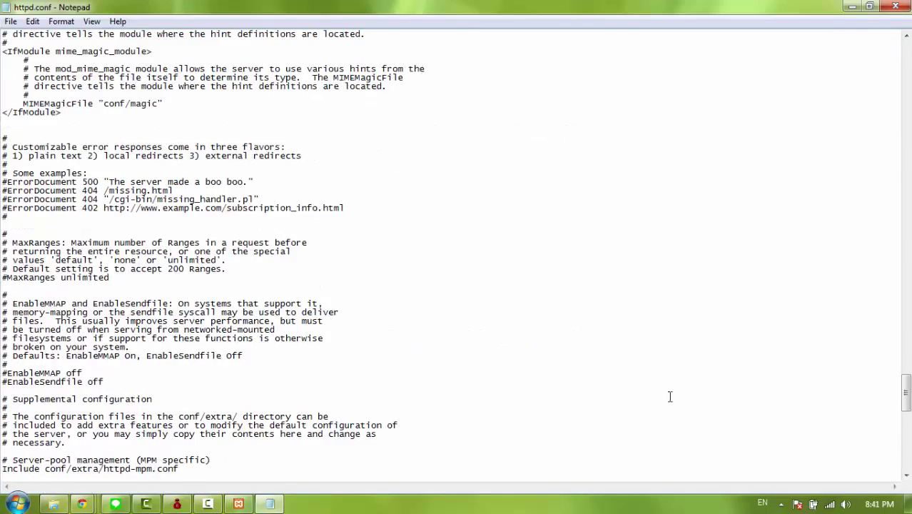
pyautogui.moveTo(905, 393); pyautogui.dragTo(821, 60)
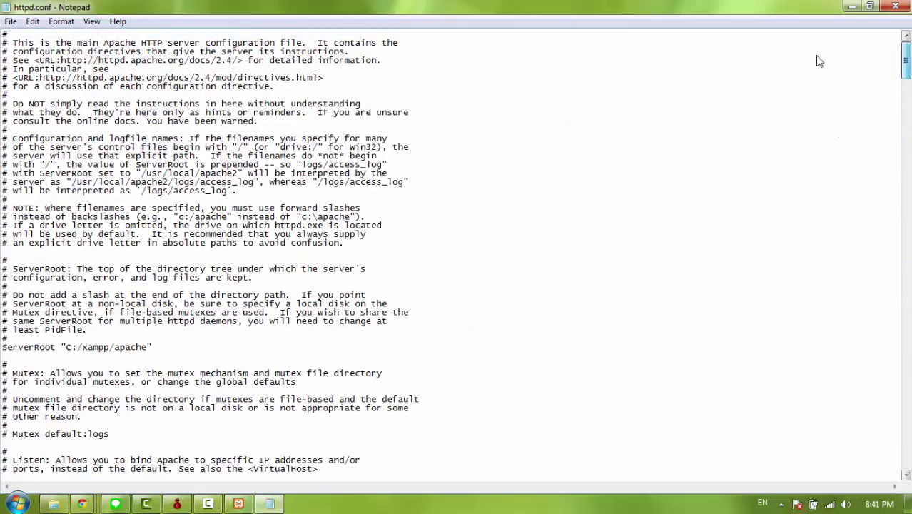
# - Close httpd.conf with the changes saved and start Apache in the XAMPP Control Panel
pyautogui.click(894, 7)
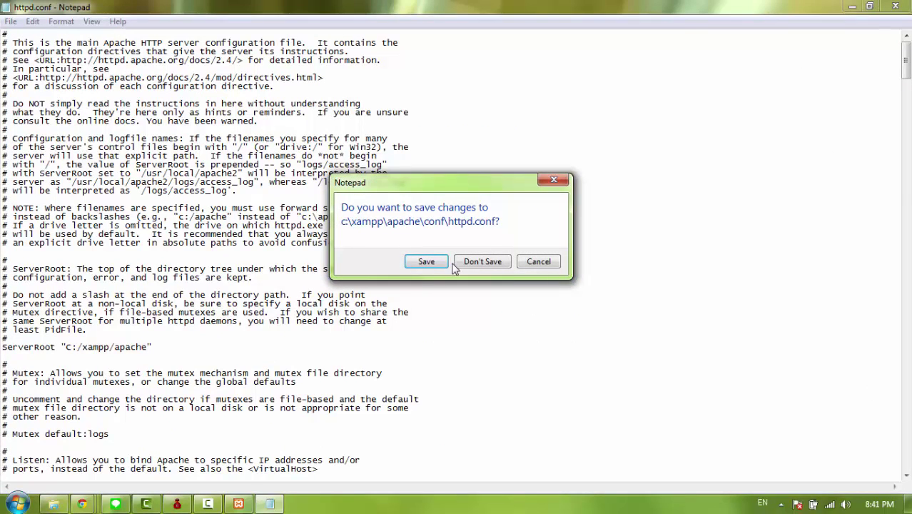
pyautogui.click(421, 263)
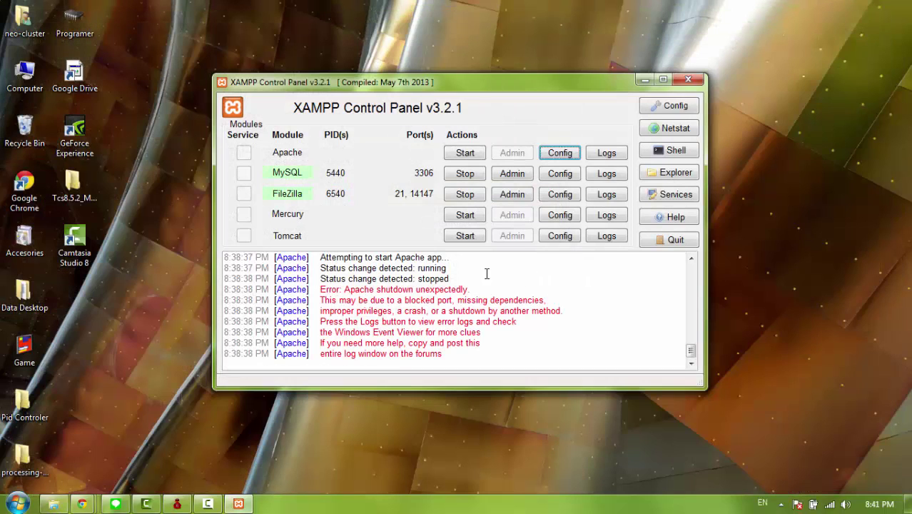
pyautogui.click(465, 156)
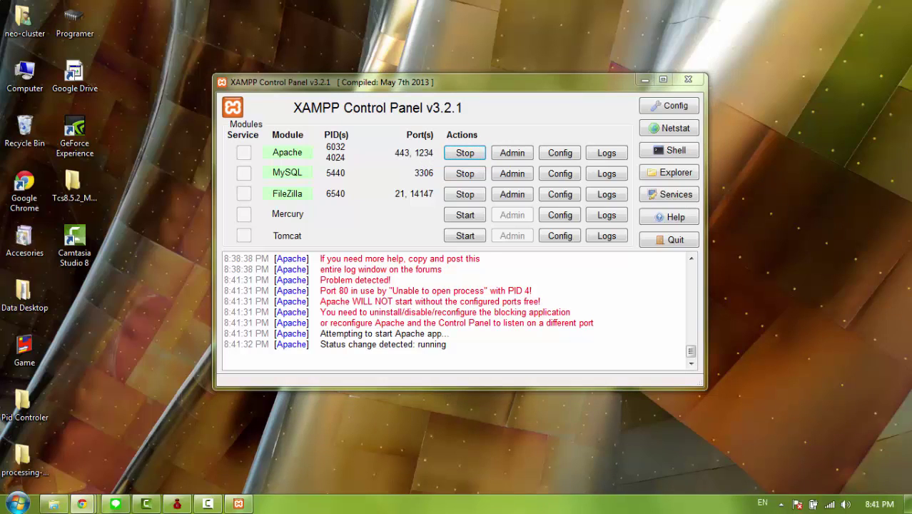
# - Switch to Chrome, load 127.0.0.1:1234 and look over the XAMPP welcome page
pyautogui.click(82, 504)
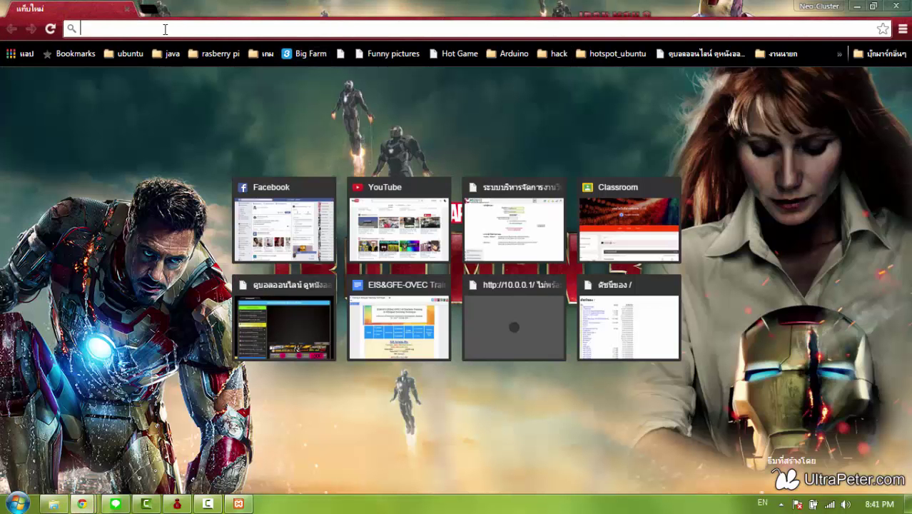
pyautogui.write('127.0.0.1:1234')
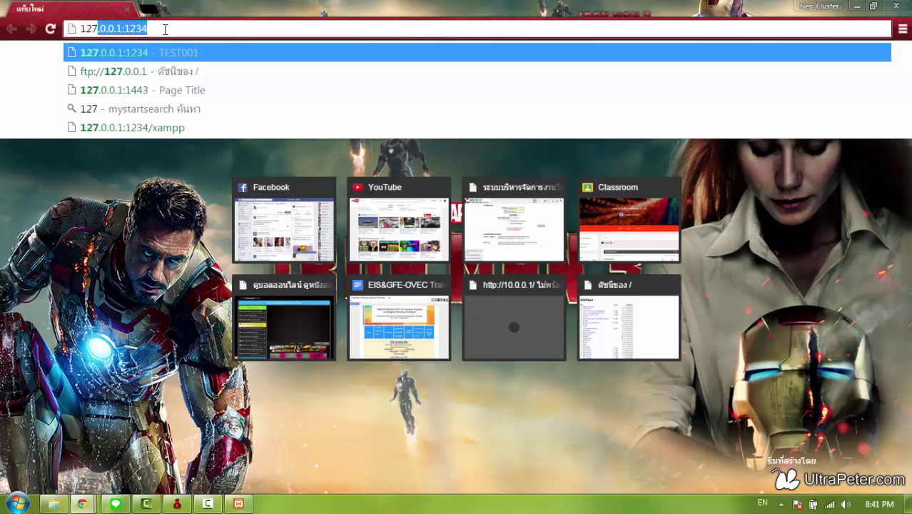
pyautogui.press('Return')
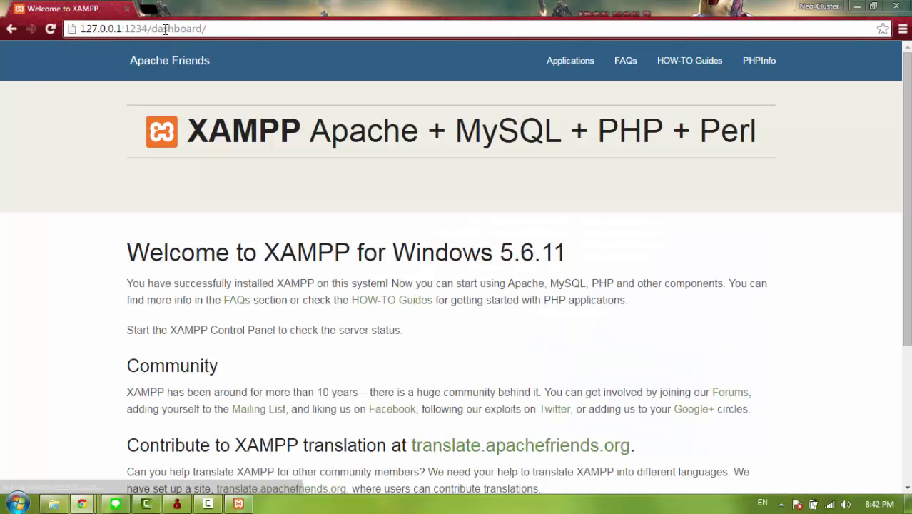
pyautogui.scroll(-3, 289, 275)
pyautogui.scroll(3, 230, 233)
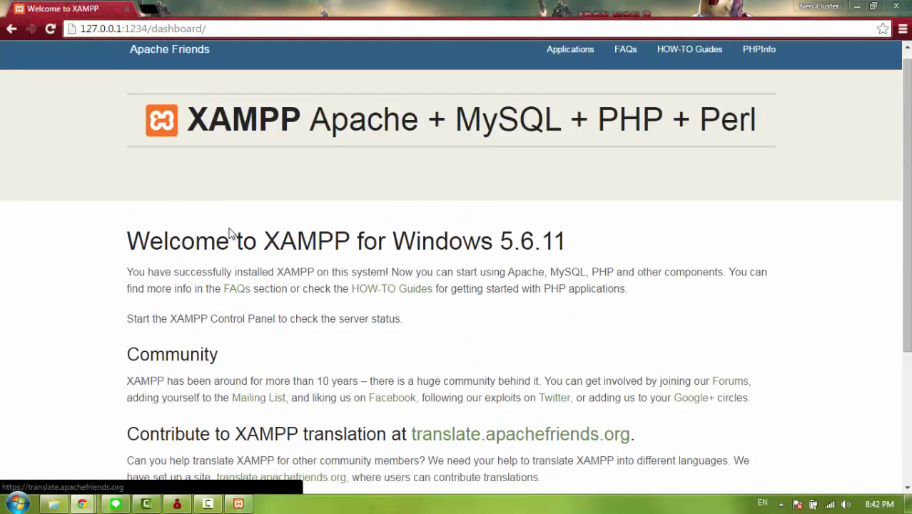
# - Strip /dashboard/ from the address, test the server at 127.0.0.1:443, and return to the XAMPP welcome page
pyautogui.moveTo(457, 7); pyautogui.dragTo(147, 27)
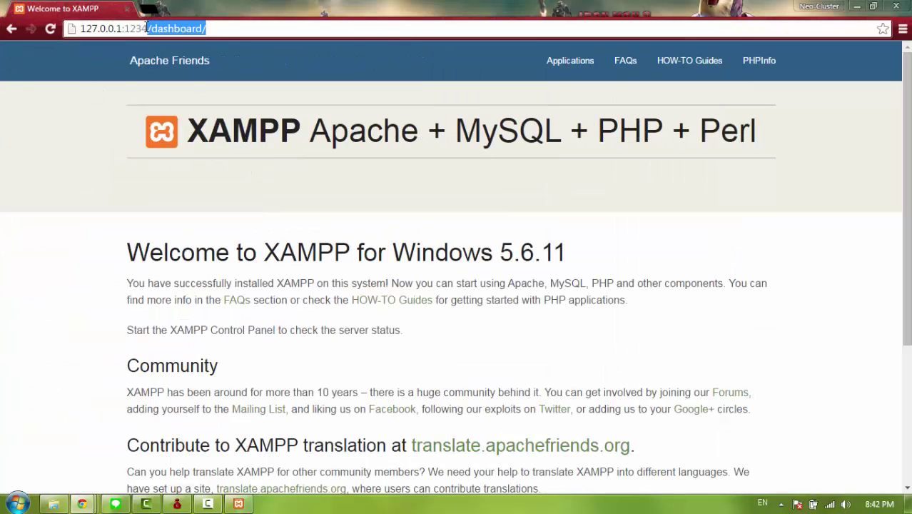
pyautogui.press('BackSpace')
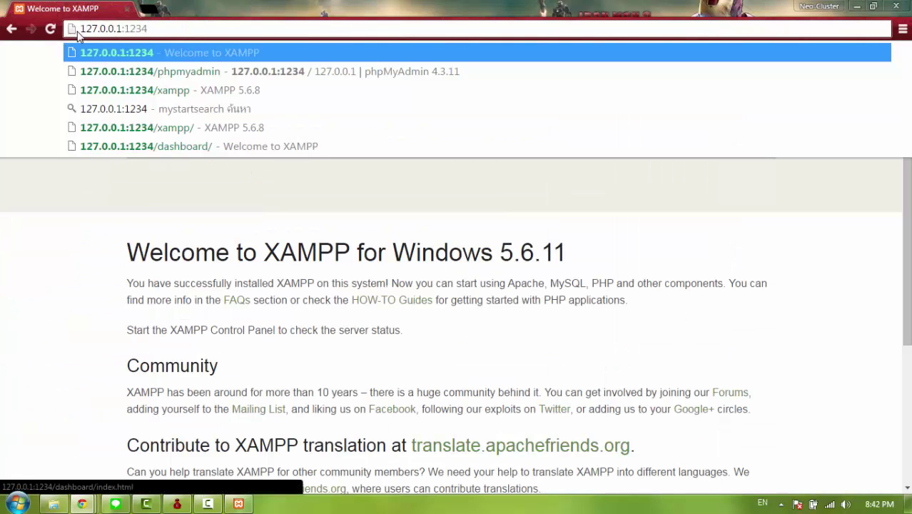
pyautogui.moveTo(80, 29); pyautogui.dragTo(123, 29)
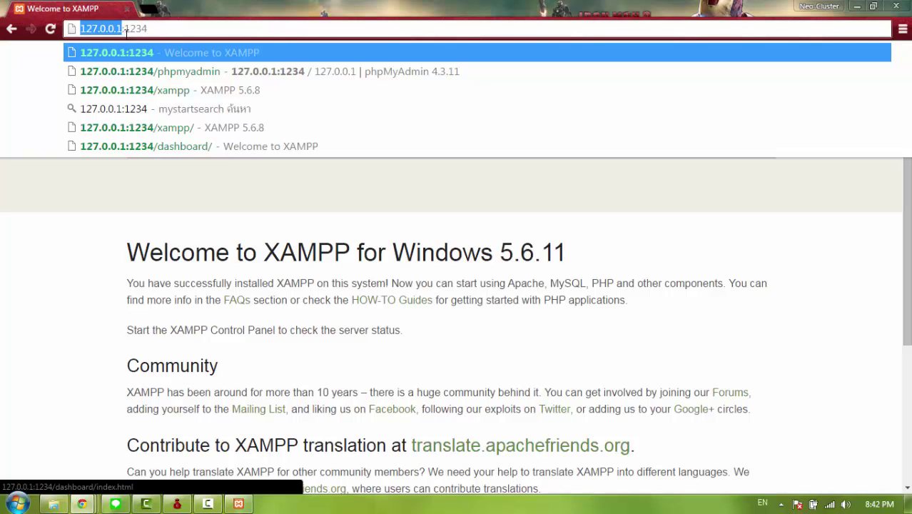
pyautogui.click(126, 29)
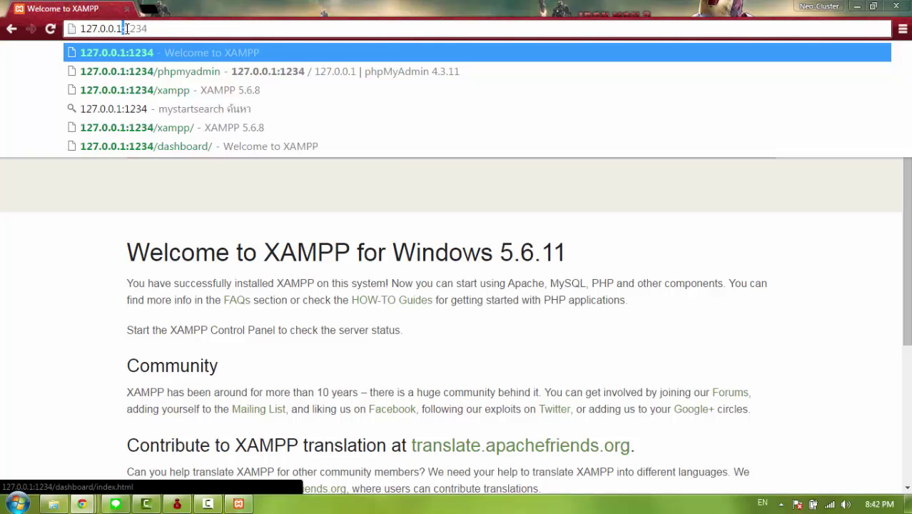
pyautogui.moveTo(126, 28); pyautogui.dragTo(154, 28)
pyautogui.moveTo(151, 28); pyautogui.dragTo(125, 28)
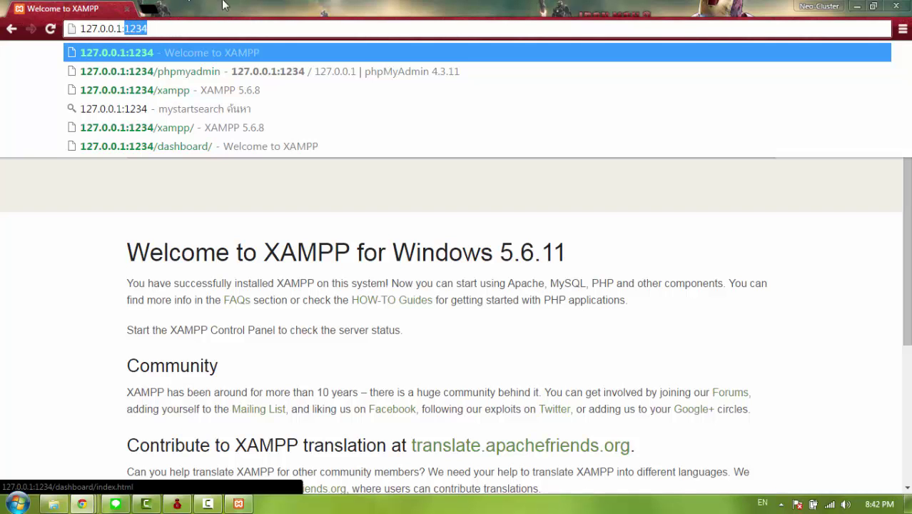
pyautogui.moveTo(222, 5); pyautogui.dragTo(418, 0)
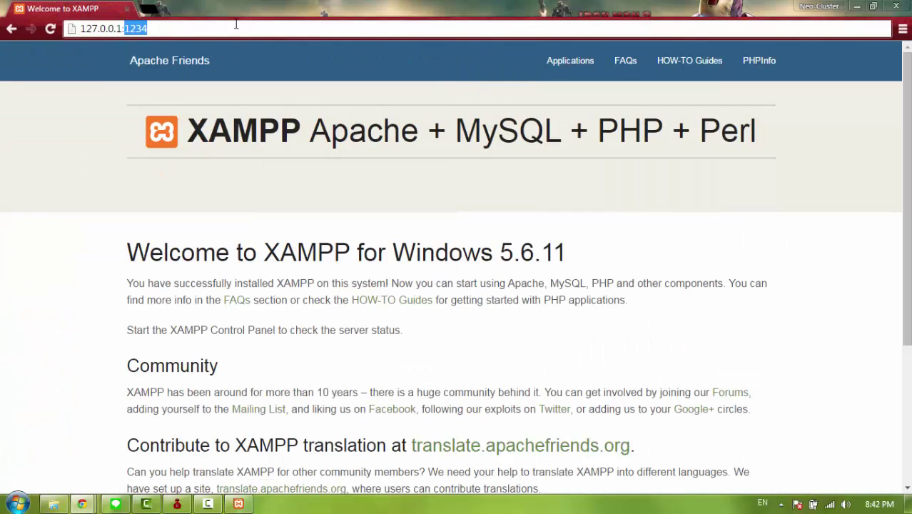
pyautogui.write('443')
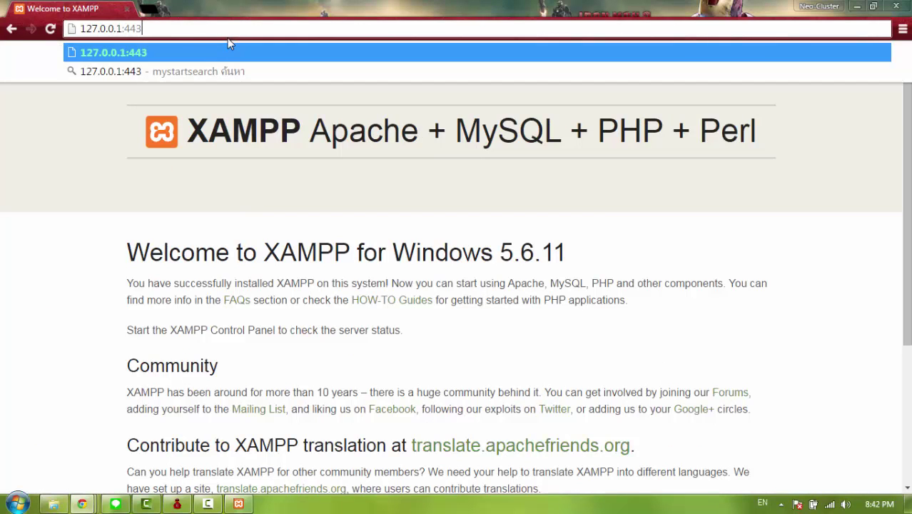
pyautogui.press('Return')
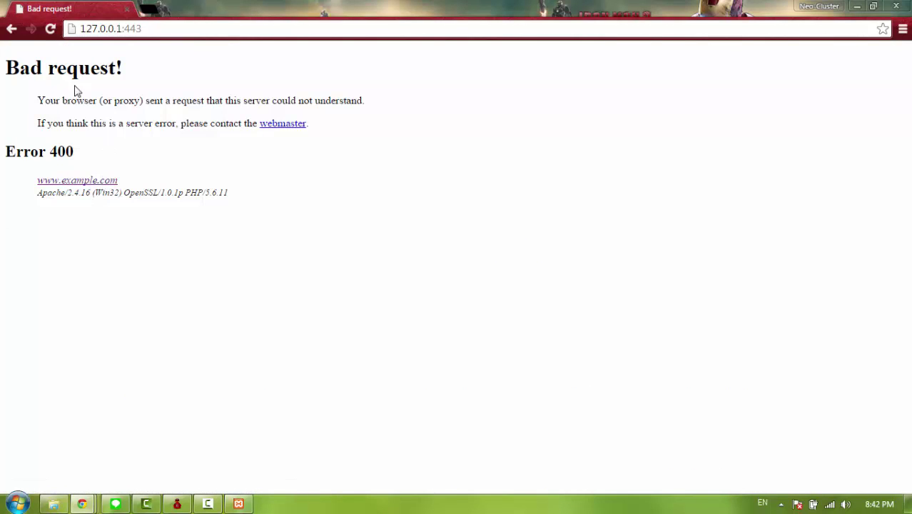
pyautogui.click(11, 28)
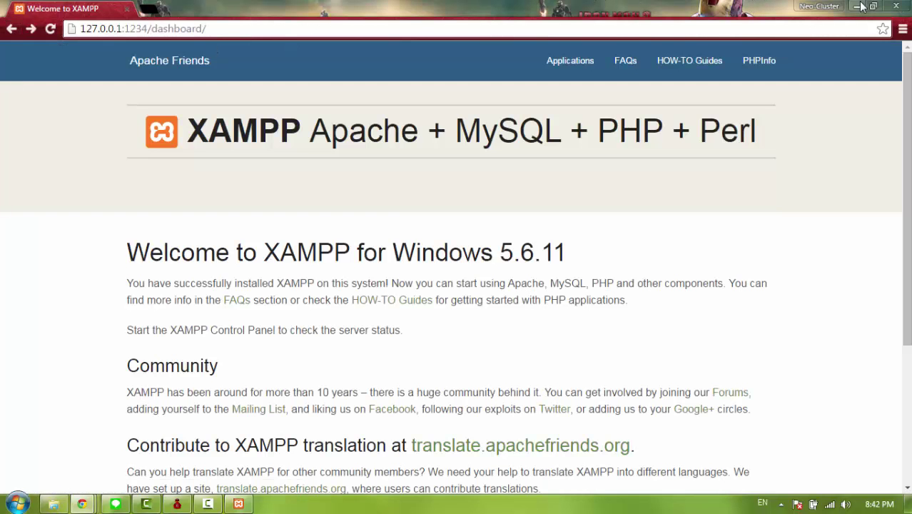
# - Check Apache's ports in the XAMPP Control Panel, and switch back to the XAMPP welcome page in Chrome
pyautogui.click(859, 6)
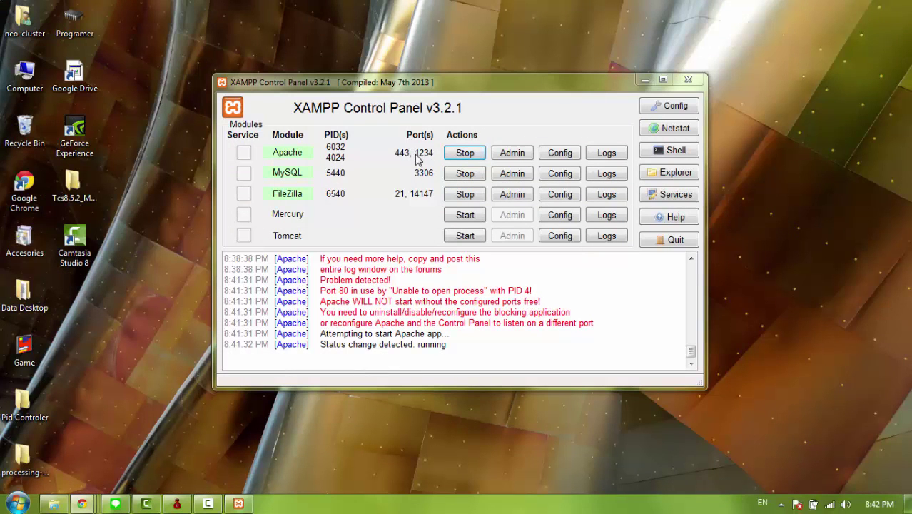
pyautogui.click(80, 504)
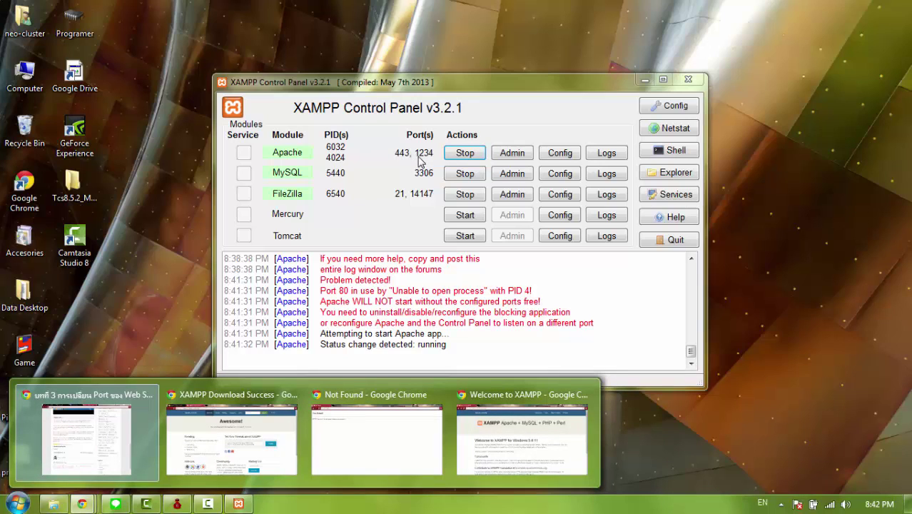
pyautogui.click(520, 435)
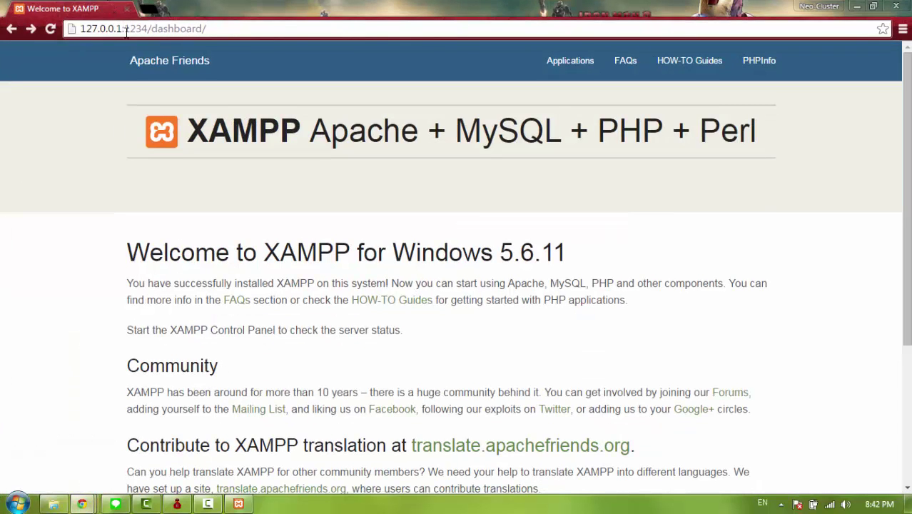
# - Cut the address back to 127.0.0.1:1234 and load the suggested 127.0.0.1:1234/dashboard/ page
pyautogui.moveTo(209, 29); pyautogui.dragTo(148, 28)
pyautogui.press('BackSpace')
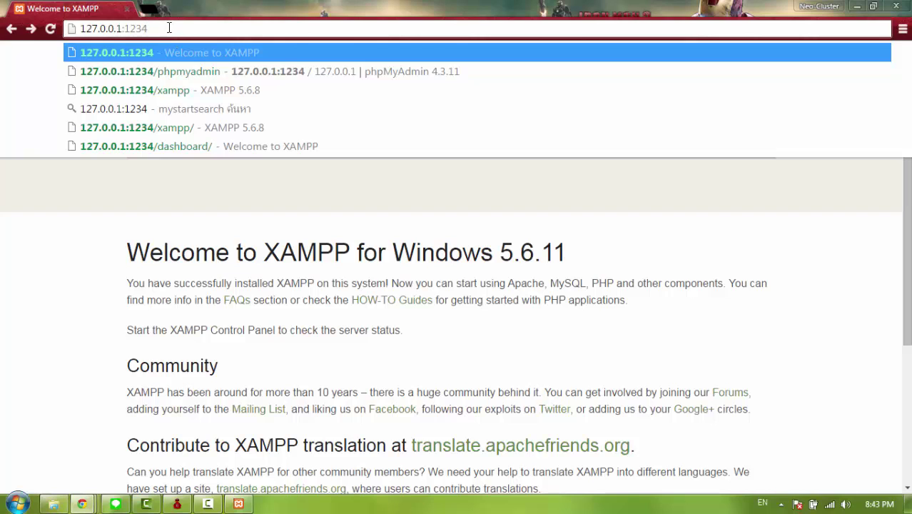
pyautogui.click(272, 146)
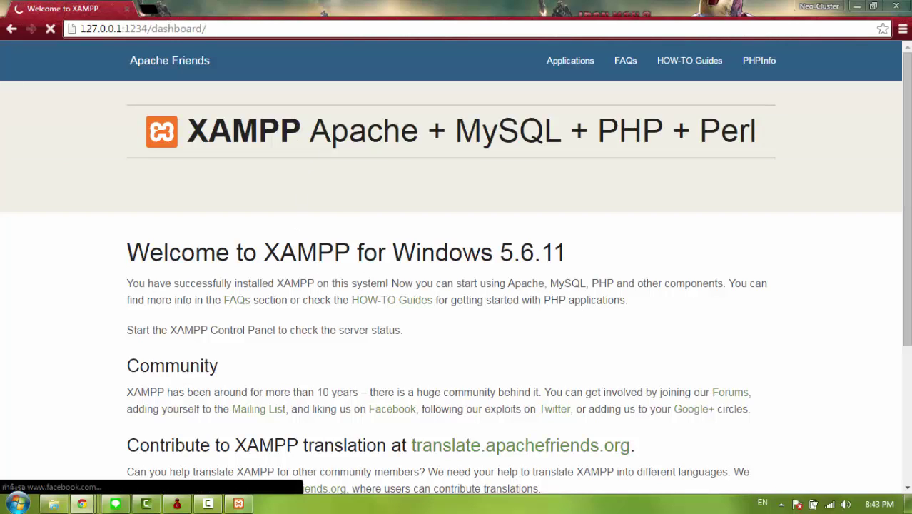